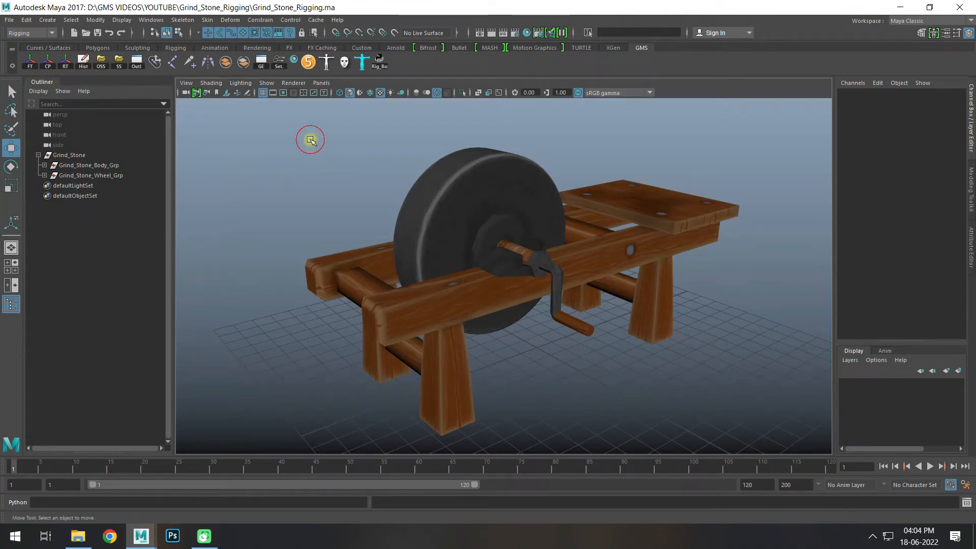
Check which parts of the model belong to Grind_Stone_Body_Grp and Grind_Stone_Wheel_Grp
{"action": "left_click", "coordinate": [500, 187]}
{"action": "left_click", "coordinate": [317, 172]}
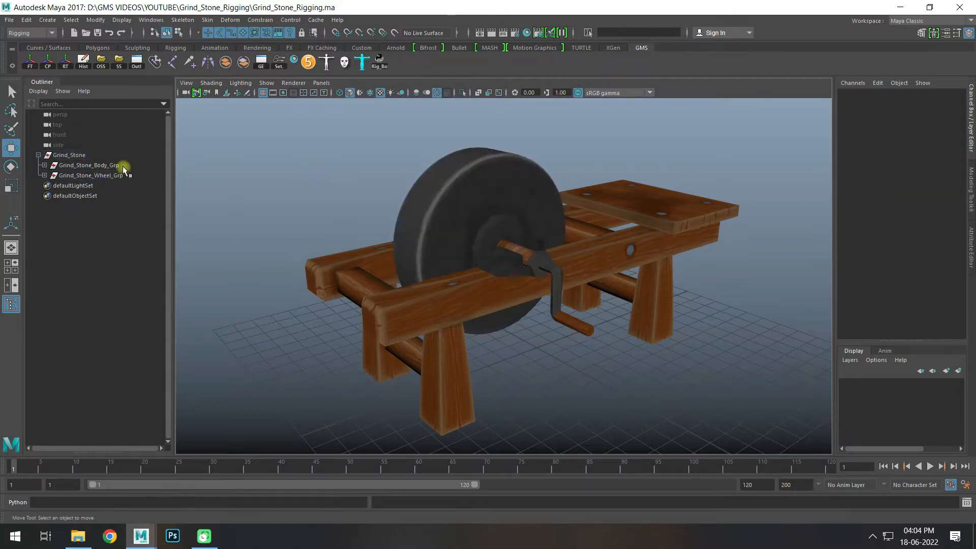
{"action": "left_click", "coordinate": [99, 165]}
{"action": "left_click", "coordinate": [99, 176], "text": "ctrl"}
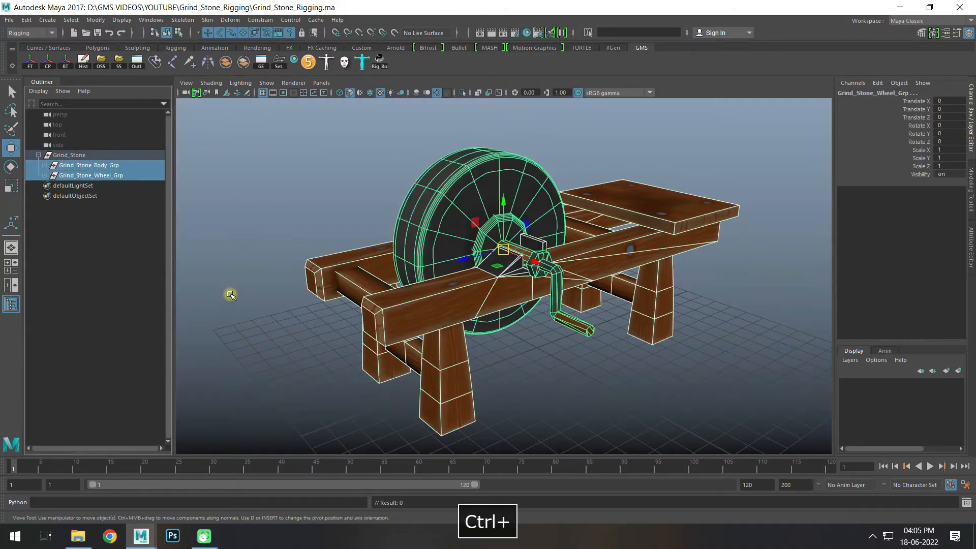
{"action": "left_click", "coordinate": [345, 209]}
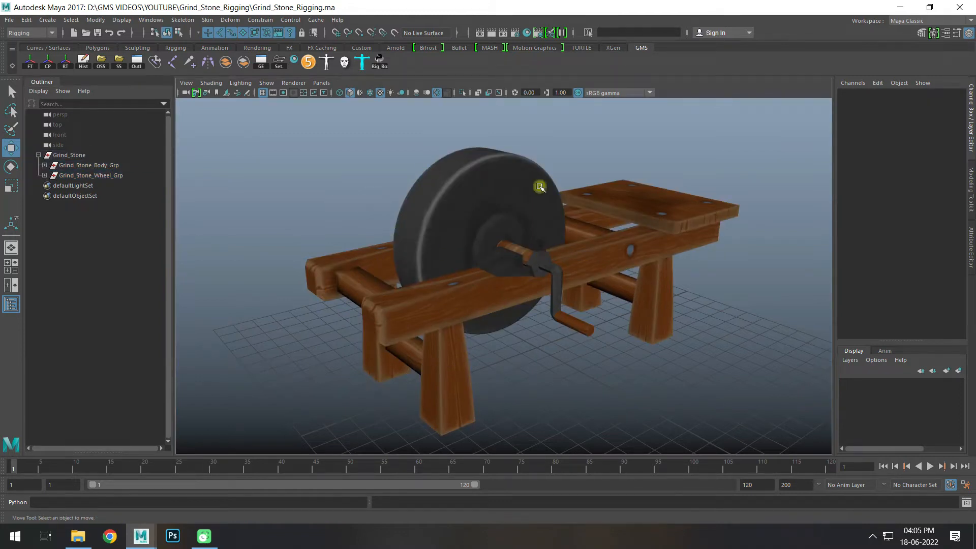
Try rotating the grindstone wheel mesh together with its crank, and undo the rotation
{"action": "left_click", "coordinate": [464, 200]}
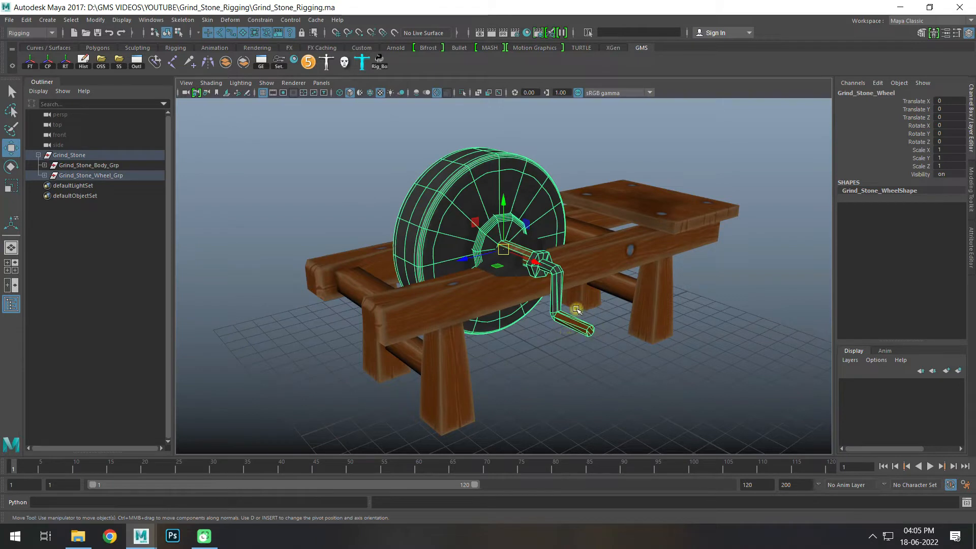
{"action": "key", "text": "e"}
{"action": "left_click_drag", "start_coordinate": [480, 223], "coordinate": [439, 365]}
{"action": "key", "text": "ctrl+z"}
{"action": "key", "text": "ctrl+z"}
{"action": "key", "text": "ctrl+z"}
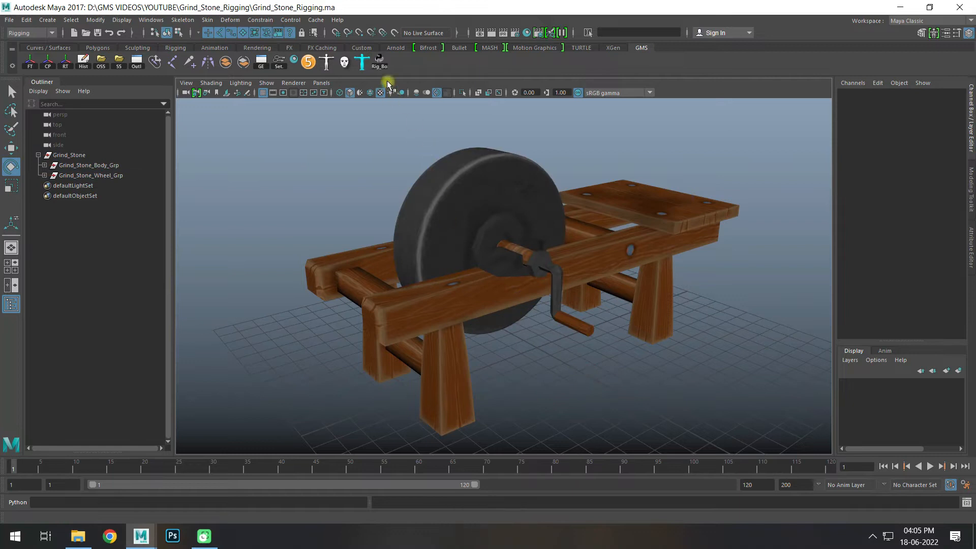
Open the RigBox Reborn tool, place its window clear of the model and expand the Creation section
{"action": "left_click", "coordinate": [381, 63]}
{"action": "left_click_drag", "start_coordinate": [370, 184], "coordinate": [705, 109]}
{"action": "left_click", "coordinate": [703, 125]}
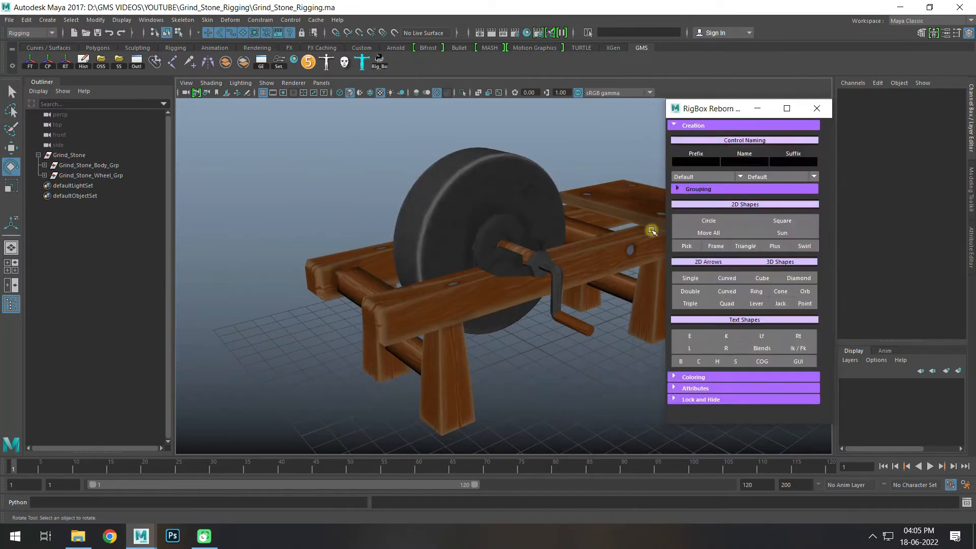
Create a square control curve on the ground and scale it uniformly to about 5.274 around the grindstone's base
{"action": "left_click", "coordinate": [778, 222]}
{"action": "scroll", "coordinate": [564, 325], "scroll_direction": "down", "scroll_amount": 5}
{"action": "key", "text": "r"}
{"action": "left_click_drag", "start_coordinate": [520, 319], "coordinate": [581, 334]}
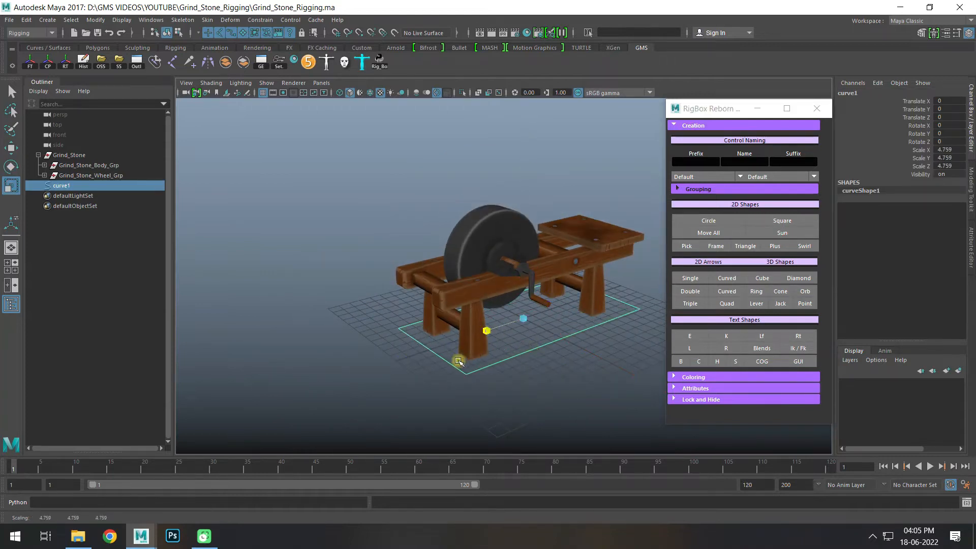
{"action": "left_click", "coordinate": [459, 361]}
{"action": "key", "text": "space"}
{"action": "key", "text": "space"}
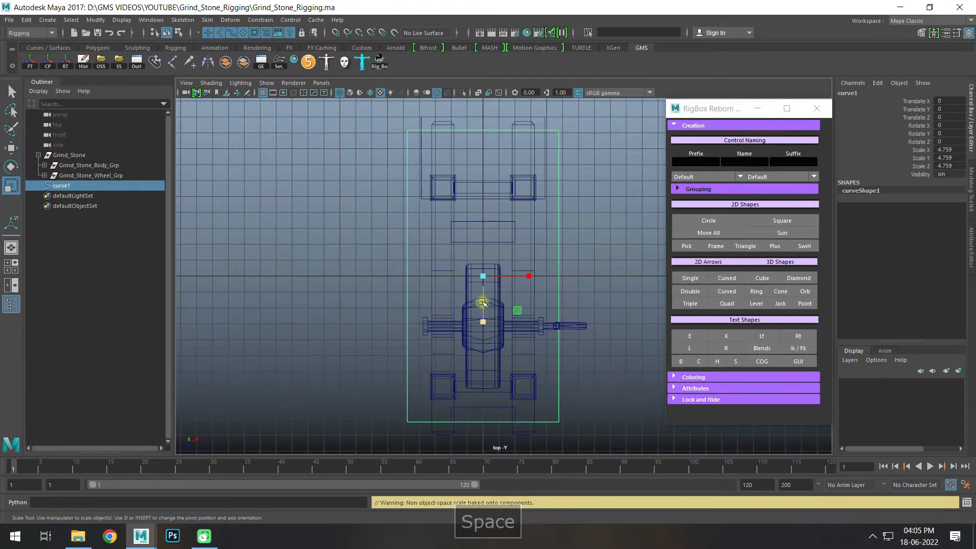
{"action": "left_click_drag", "start_coordinate": [482, 303], "coordinate": [497, 285]}
{"action": "key", "text": "space"}
{"action": "key", "text": "space"}
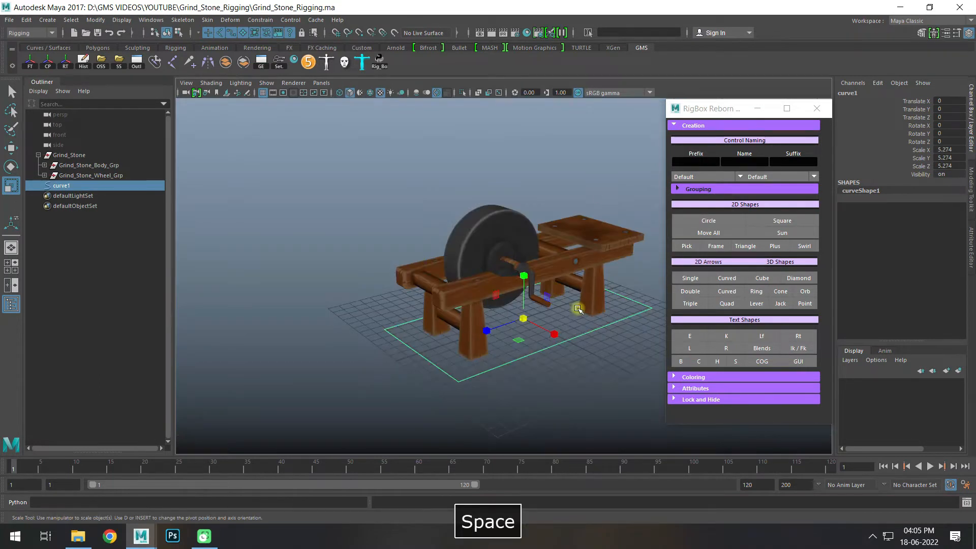
Create a cube control curve, move it to the crank handle at about X 5.598, Y 4.3, and flatten its height
{"action": "left_click_drag", "start_coordinate": [578, 309], "coordinate": [571, 370], "text": "alt"}
{"action": "left_click", "coordinate": [570, 371]}
{"action": "left_click", "coordinate": [765, 278]}
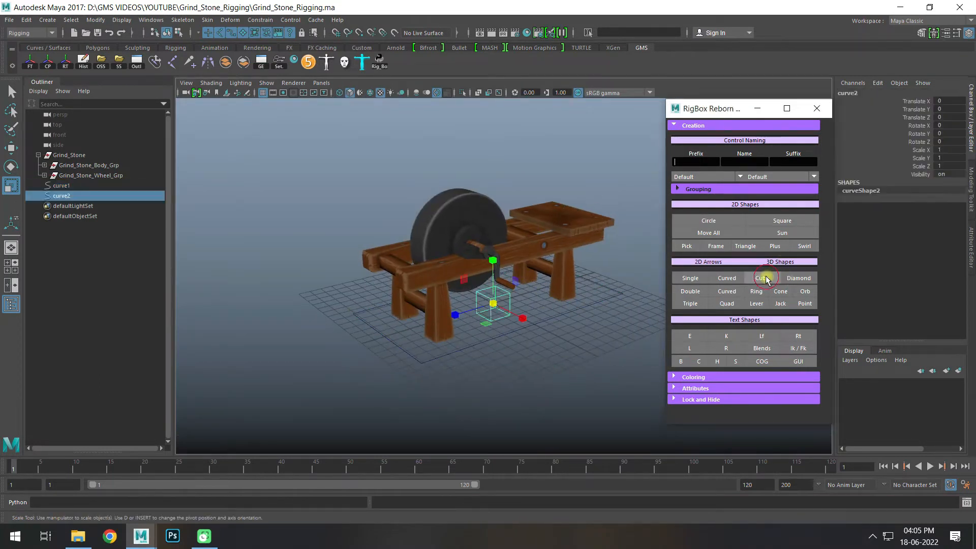
{"action": "type", "text": "w"}
{"action": "key", "text": "space"}
{"action": "key", "text": "space"}
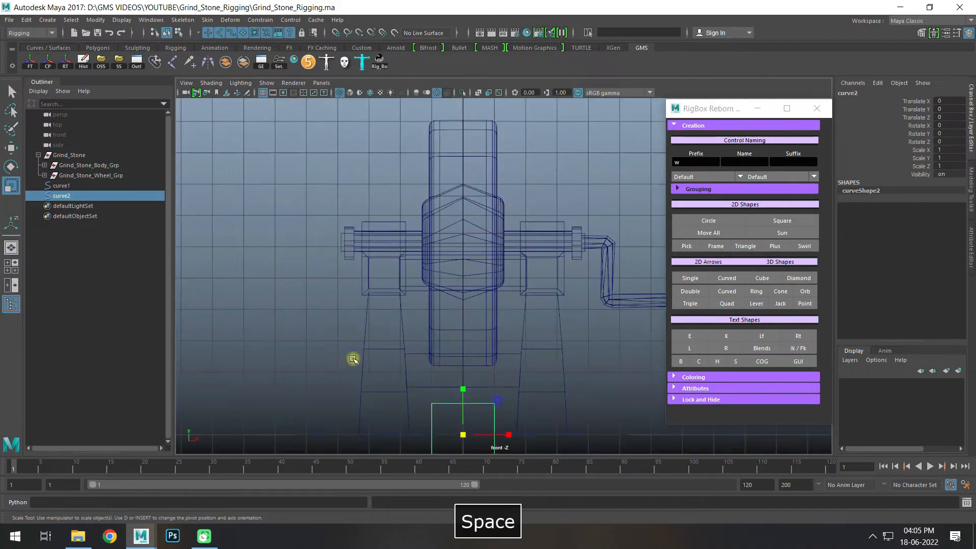
{"action": "middle_click_drag", "start_coordinate": [526, 423], "coordinate": [466, 392], "text": "alt"}
{"action": "key", "text": "w"}
{"action": "left_click_drag", "start_coordinate": [403, 403], "coordinate": [582, 273]}
{"action": "key", "text": "r"}
{"action": "left_click_drag", "start_coordinate": [581, 221], "coordinate": [579, 250]}
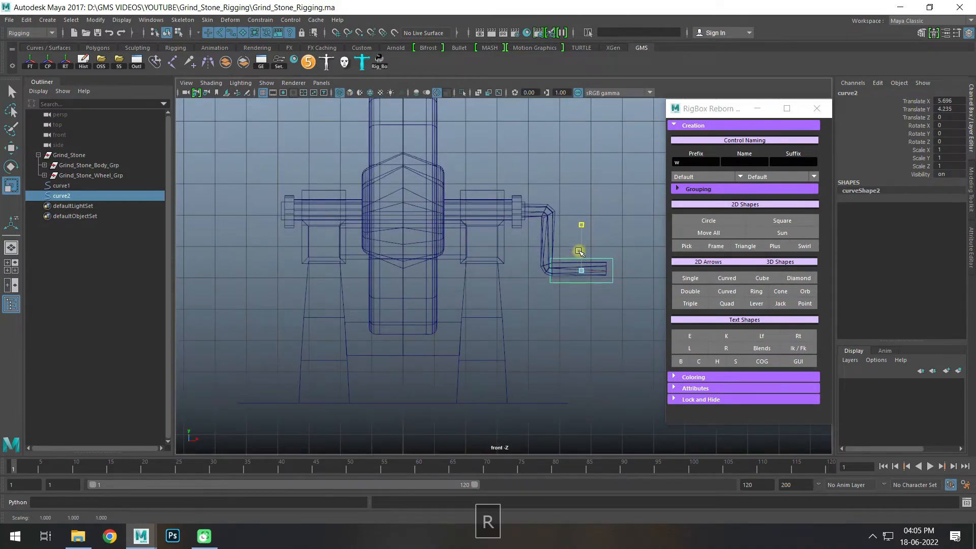
{"action": "key", "text": "w"}
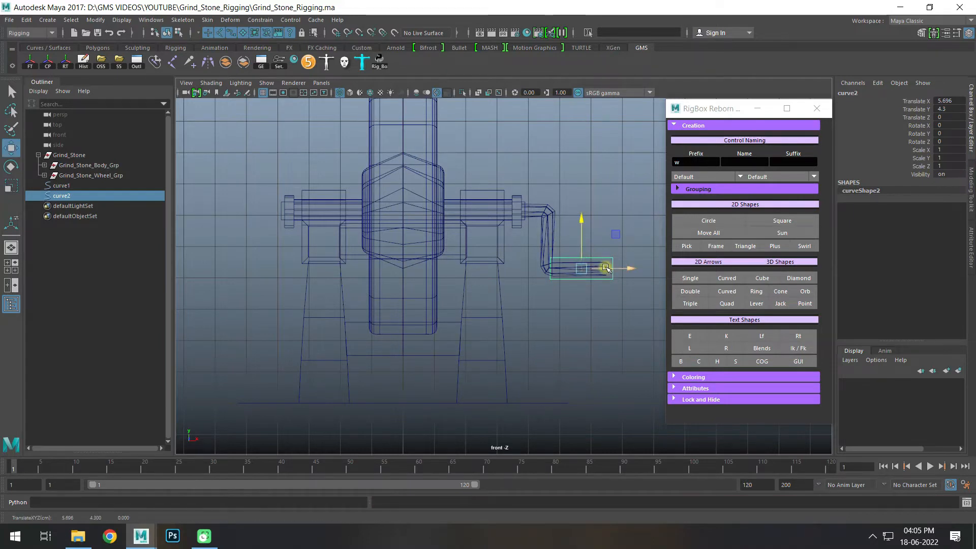
{"action": "left_click_drag", "start_coordinate": [604, 269], "coordinate": [601, 268]}
Move the cube curve to about Z 3.133 in the side view and narrow its depth to fit the crank handle
{"action": "key", "text": "space"}
{"action": "key", "text": "space"}
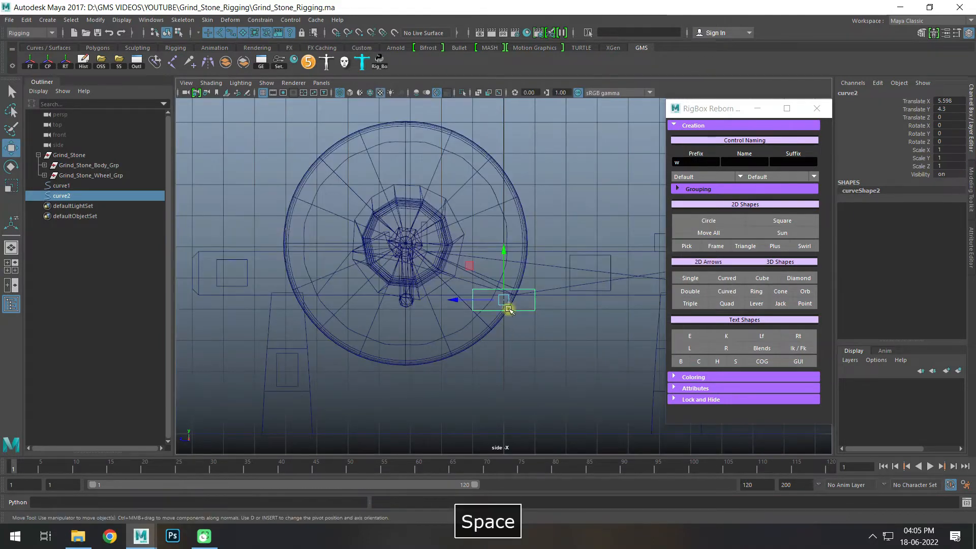
{"action": "left_click_drag", "start_coordinate": [508, 309], "coordinate": [376, 307]}
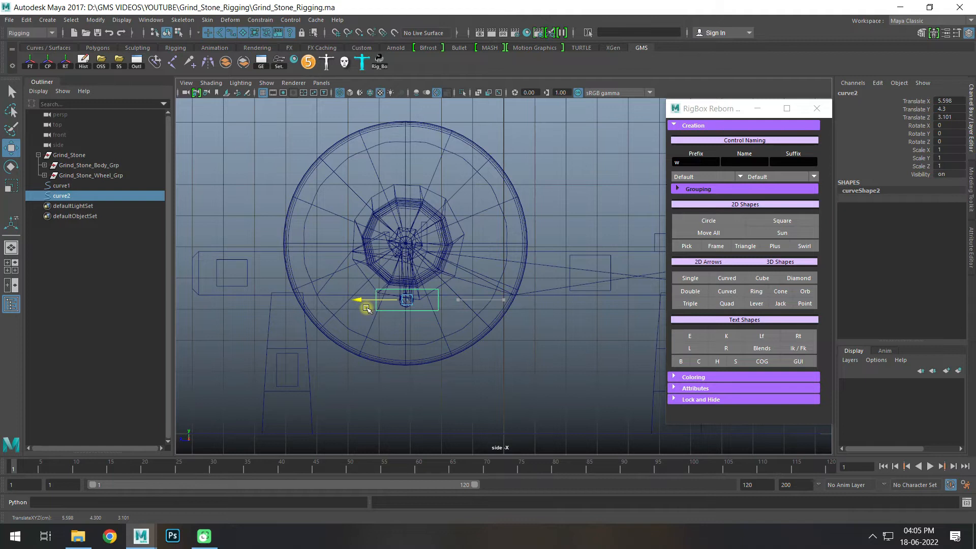
{"action": "key", "text": "r"}
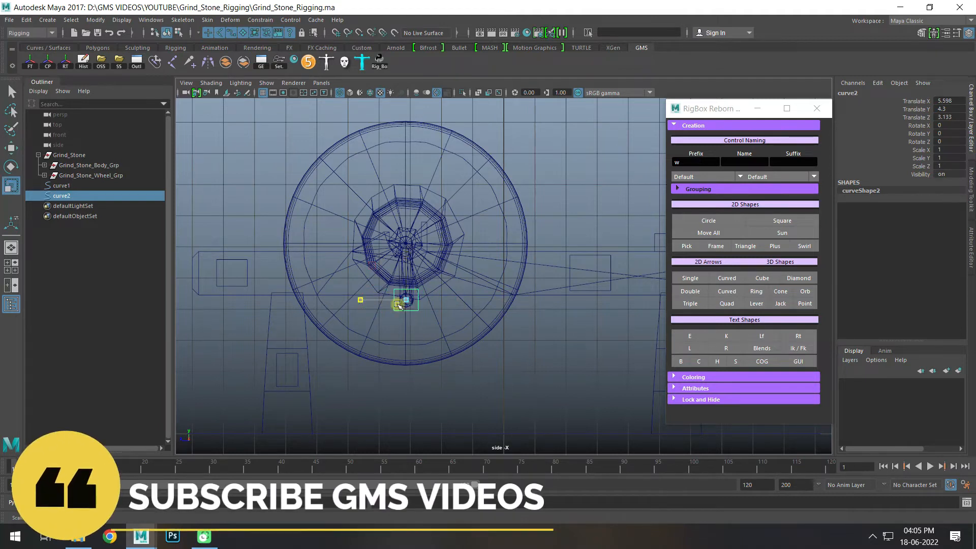
{"action": "key", "text": "space"}
{"action": "key", "text": "space"}
Rename the cube curve around the crank handle as Handle_Ctrl
{"action": "right_click_drag", "start_coordinate": [537, 320], "coordinate": [706, 402], "text": "alt"}
{"action": "middle_click_drag", "start_coordinate": [461, 307], "coordinate": [533, 313], "text": "alt"}
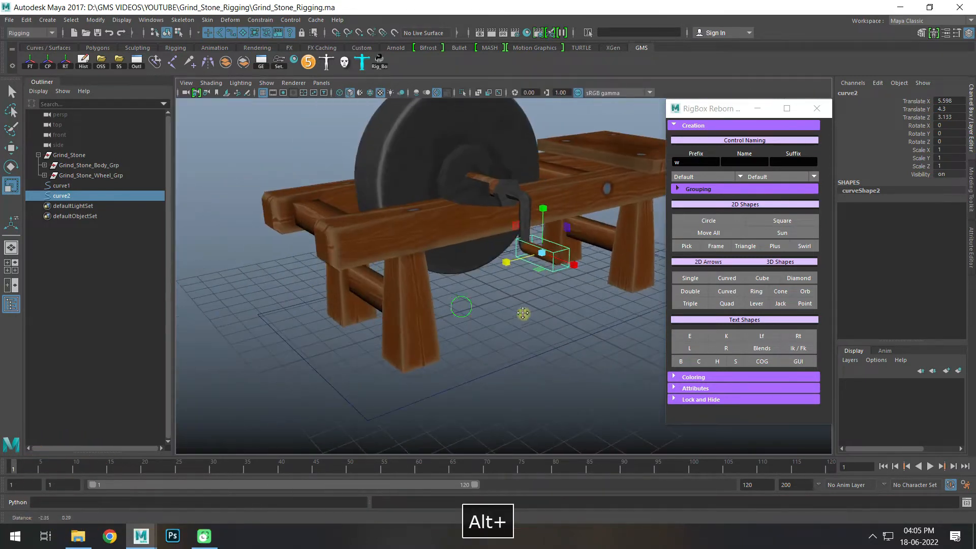
{"action": "key", "text": "shift+h"}
{"action": "double_click", "coordinate": [62, 196]}
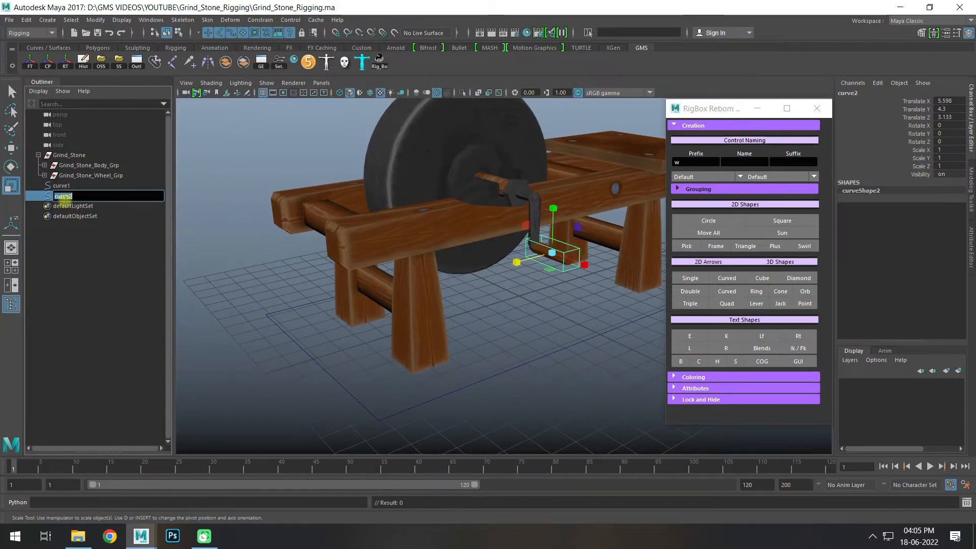
{"action": "type", "text": "Handle"}
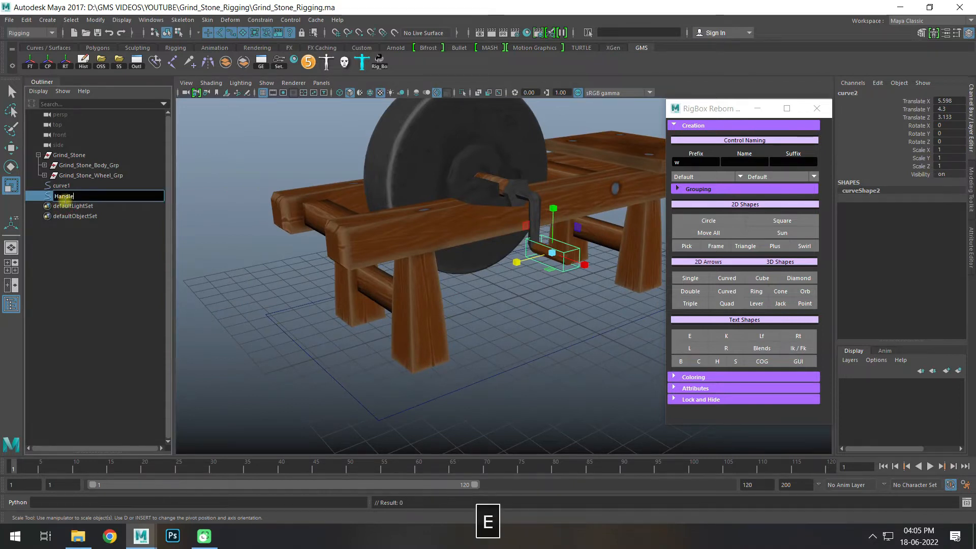
{"action": "type", "text": "_Ctrl"}
{"action": "key", "text": "Return"}
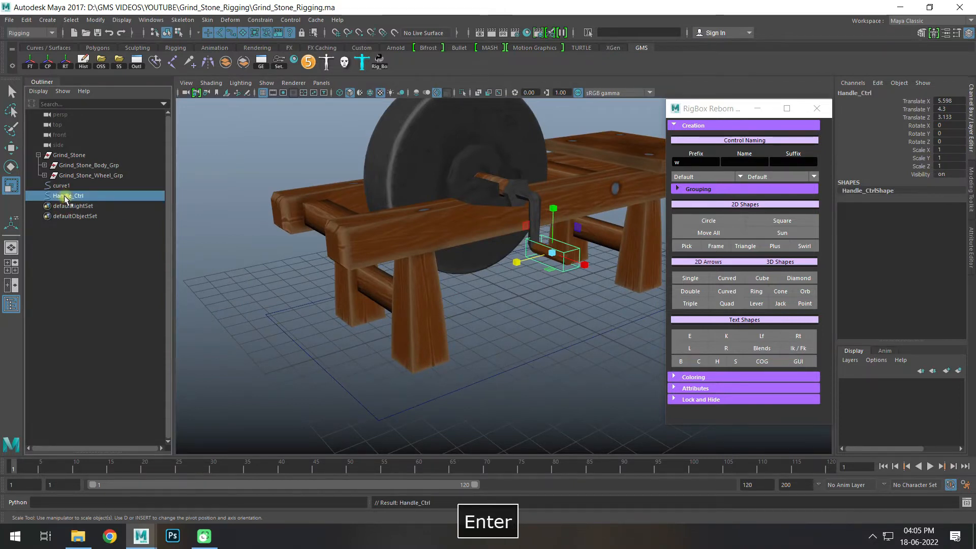
Rename the square curve on the ground as Main_Ctrl
{"action": "double_click", "coordinate": [62, 186]}
{"action": "type", "text": "Mai"}
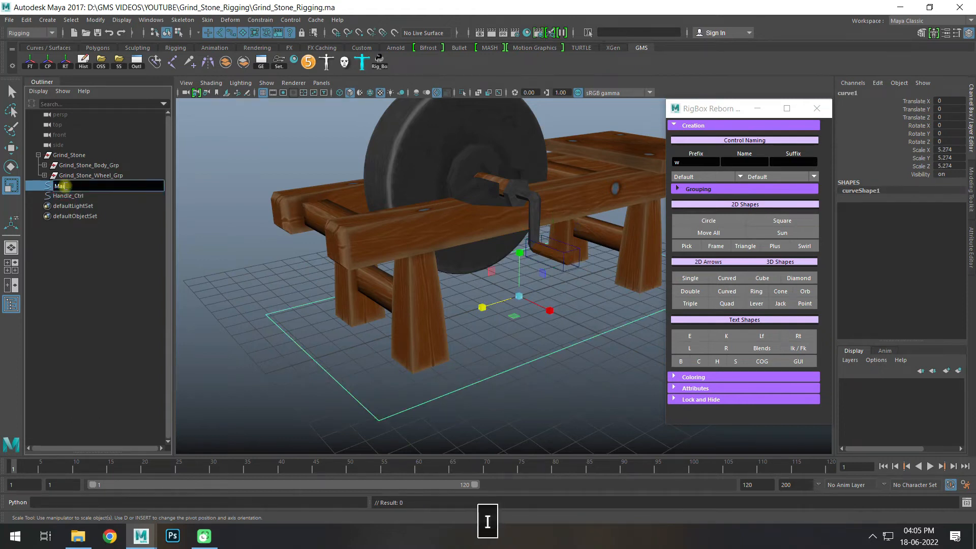
{"action": "type", "text": "n_Ctrl"}
{"action": "key", "text": "Return"}
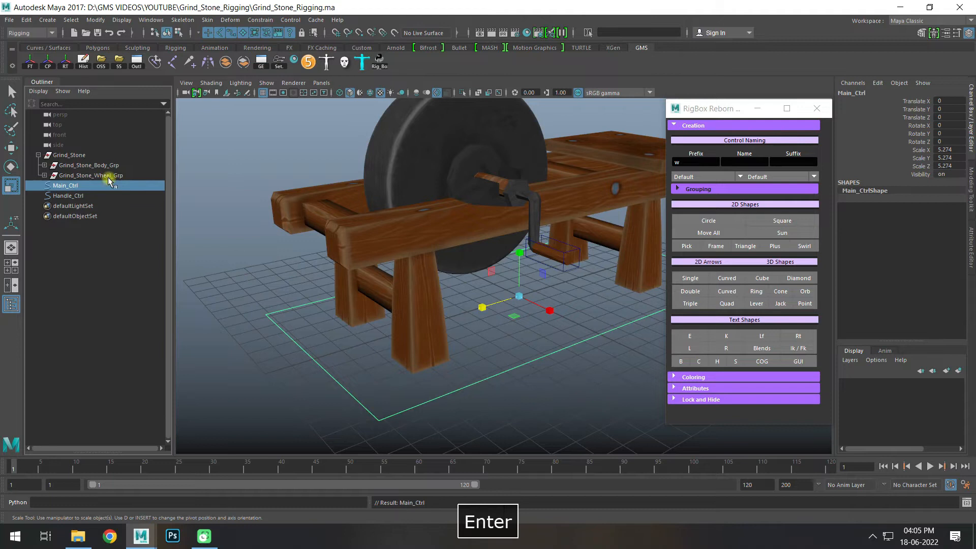
Freeze the transformations and delete the history of Main_Ctrl and Handle_Ctrl
{"action": "left_click", "coordinate": [68, 195], "text": "ctrl"}
{"action": "left_click", "coordinate": [30, 62]}
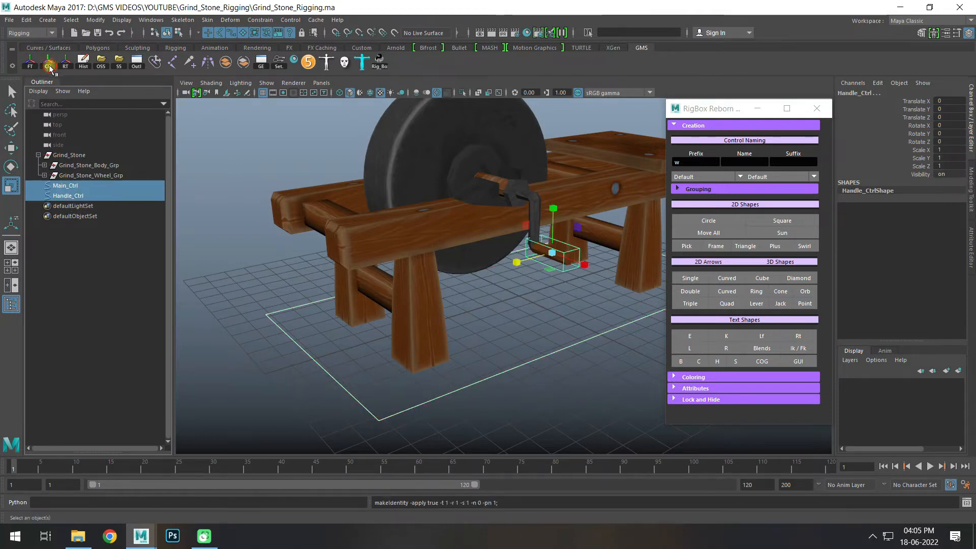
{"action": "left_click", "coordinate": [88, 62]}
{"action": "left_click", "coordinate": [592, 365]}
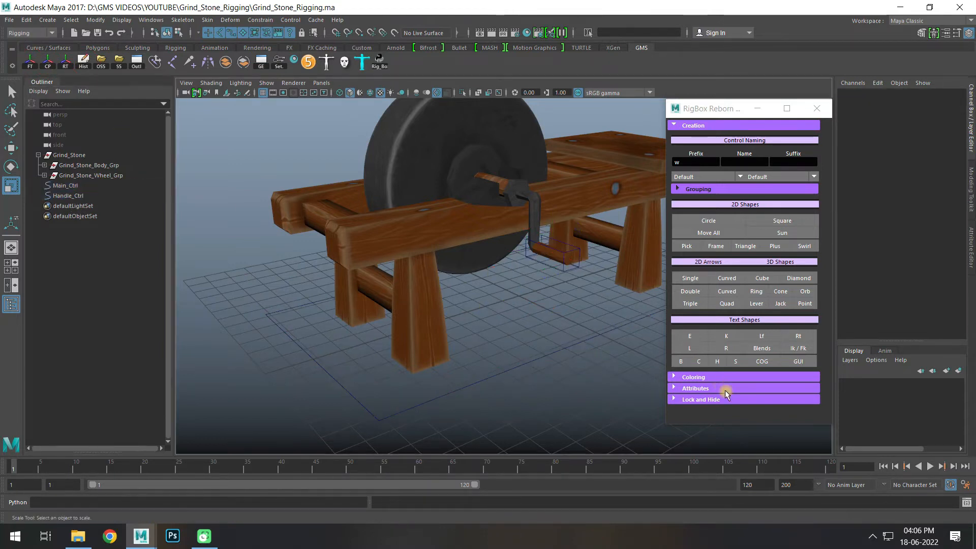
Color the Main_Ctrl curve red using RigBox's Coloring section
{"action": "left_click", "coordinate": [704, 380]}
{"action": "left_click_drag", "start_coordinate": [518, 342], "coordinate": [618, 410]}
{"action": "left_click", "coordinate": [691, 410]}
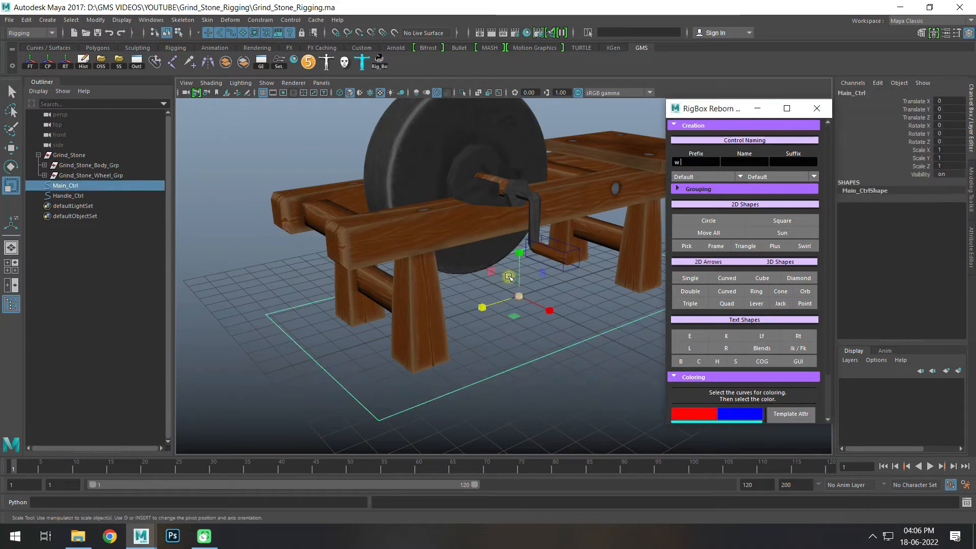
Color the Handle_Ctrl curve yellow and close the RigBox Reborn window
{"action": "left_click", "coordinate": [576, 252]}
{"action": "scroll", "coordinate": [755, 305], "scroll_direction": "down", "scroll_amount": 2}
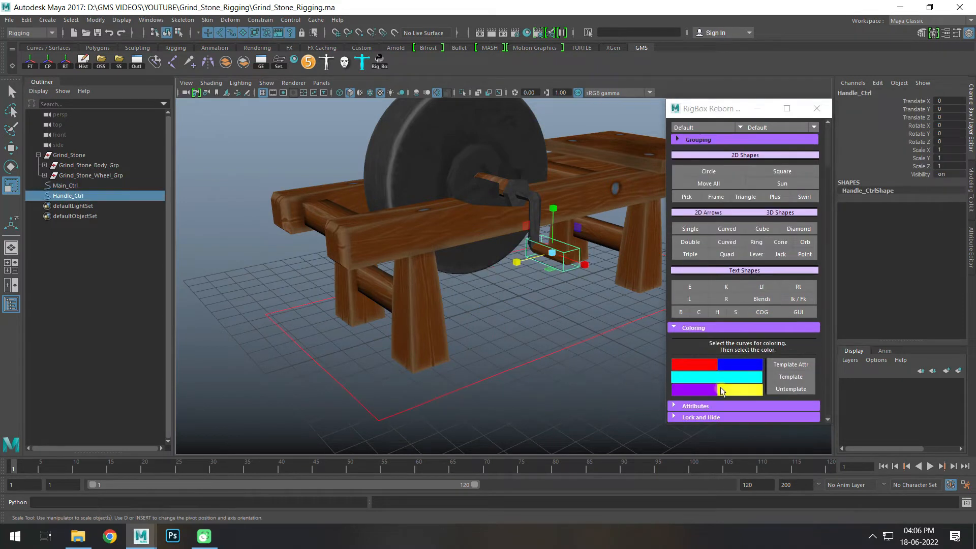
{"action": "left_click", "coordinate": [720, 388]}
{"action": "left_click", "coordinate": [810, 114]}
{"action": "left_click", "coordinate": [756, 199]}
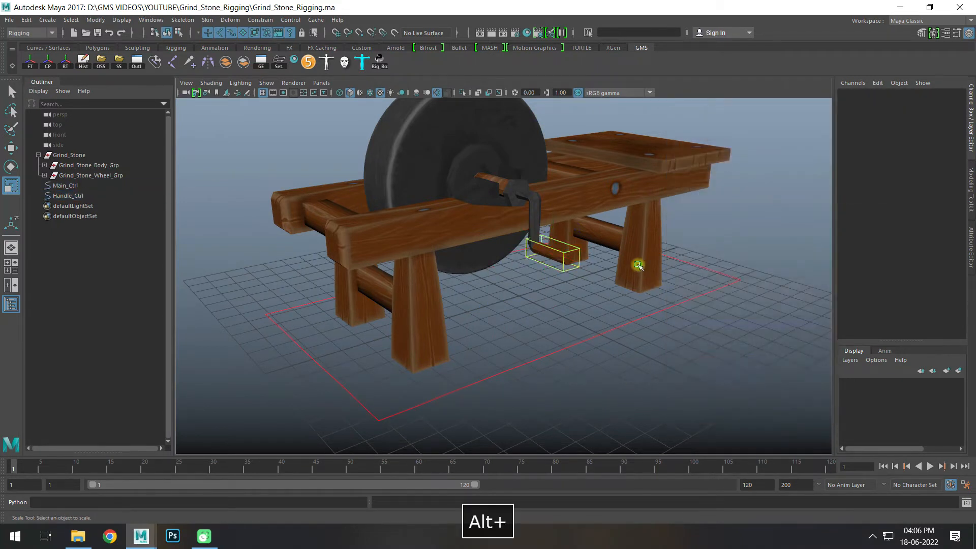
Select the Handle_Ctrl curve around the crank handle and activate the Move tool
{"action": "left_click_drag", "start_coordinate": [638, 270], "coordinate": [475, 204], "text": "alt"}
{"action": "key", "text": "q"}
{"action": "left_click", "coordinate": [565, 275]}
{"action": "key", "text": "w"}
{"action": "key", "text": "e"}
{"action": "key", "text": "ctrl+z"}
{"action": "key", "text": "w"}
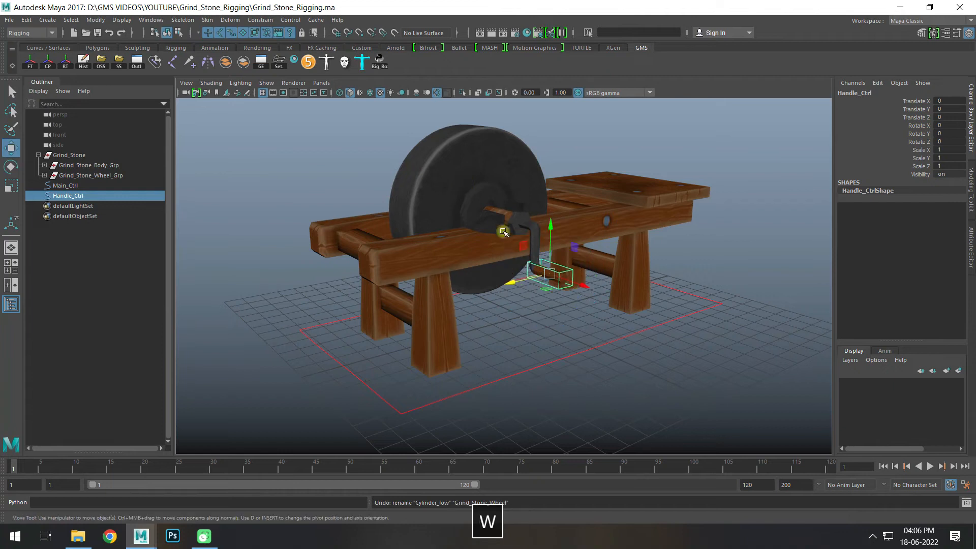
Snap Handle_Ctrl's pivot to a vertex where the crank meets the wheel's axle
{"action": "key", "text": "space"}
{"action": "key", "text": "space"}
{"action": "scroll", "coordinate": [406, 254], "scroll_direction": "up", "scroll_amount": 3}
{"action": "middle_click_drag", "start_coordinate": [368, 229], "coordinate": [647, 295], "text": "alt"}
{"action": "scroll", "coordinate": [665, 305], "scroll_direction": "up", "scroll_amount": 5}
{"action": "middle_click_drag", "start_coordinate": [685, 313], "coordinate": [472, 283], "text": "alt"}
{"action": "key", "text": "v"}
{"action": "middle_click_drag", "start_coordinate": [596, 278], "coordinate": [564, 266]}
{"action": "key", "text": "space"}
{"action": "key", "text": "space"}
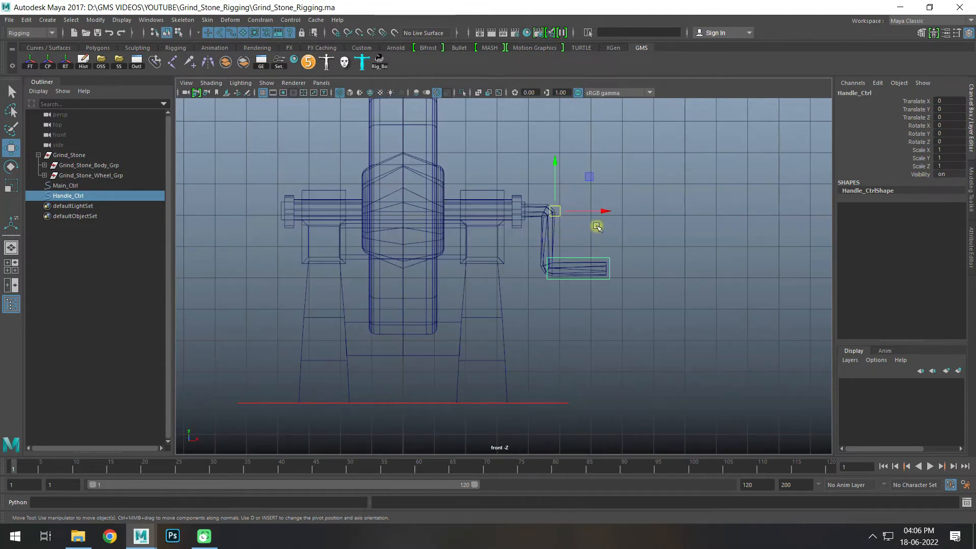
Shift Handle_Ctrl's pivot from the crank to the wheel's centerline in the front view with grid snapping
{"action": "key", "text": "d"}
{"action": "key", "text": "x"}
{"action": "left_click_drag", "start_coordinate": [356, 204], "coordinate": [403, 207]}
{"action": "key", "text": "ctrl+z"}
{"action": "key", "text": "d"}
{"action": "key", "text": "x"}
{"action": "key", "text": "d"}
Snap Handle_Ctrl's pivot to the center vertex of the wheel's axle in the side view
{"action": "key", "text": "space"}
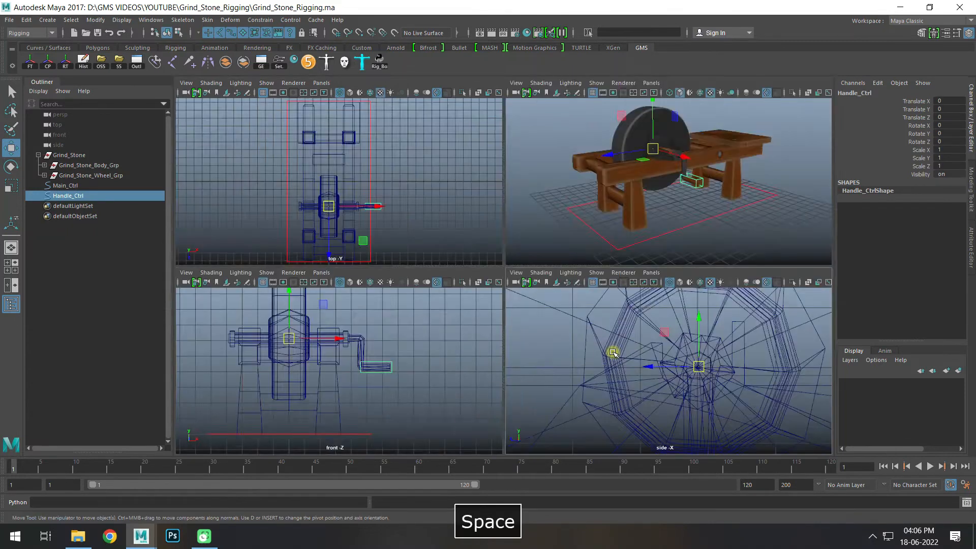
{"action": "key", "text": "space"}
{"action": "right_click_drag", "start_coordinate": [456, 267], "coordinate": [816, 309], "text": "alt"}
{"action": "middle_click_drag", "start_coordinate": [660, 285], "coordinate": [530, 305], "text": "alt"}
{"action": "right_click_drag", "start_coordinate": [500, 305], "coordinate": [874, 332], "text": "alt"}
{"action": "key", "text": "d"}
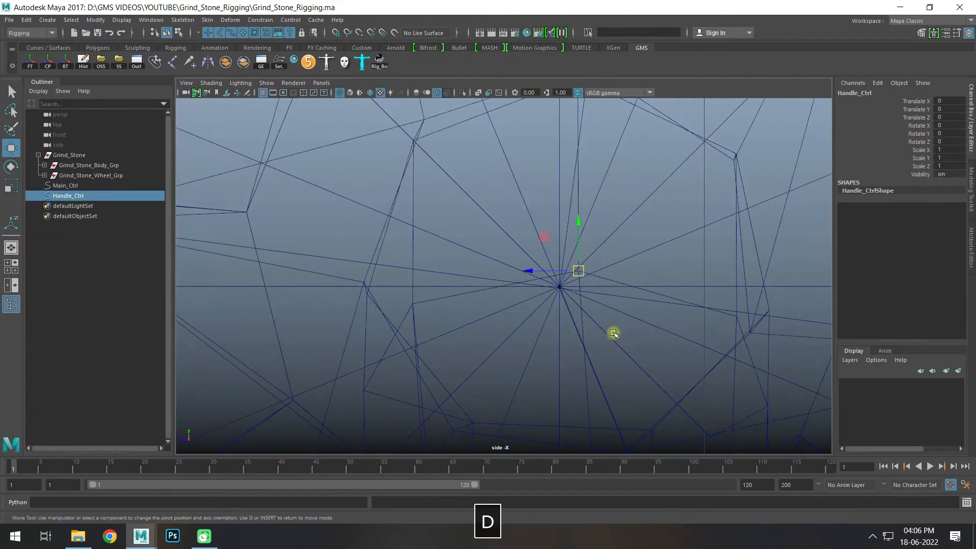
{"action": "key", "text": "v"}
{"action": "middle_click_drag", "start_coordinate": [613, 333], "coordinate": [569, 295]}
{"action": "key", "text": "d"}
{"action": "key", "text": "space"}
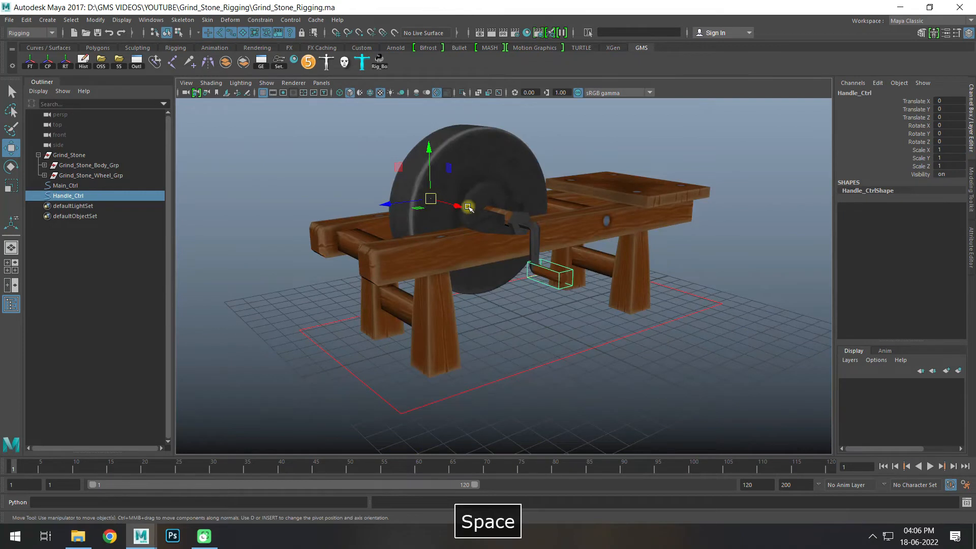
Grid-snap Handle_Ctrl's pivot along X from the axle's far end to the middle of the wheel
{"action": "key", "text": "e"}
{"action": "left_click_drag", "start_coordinate": [468, 208], "coordinate": [319, 327], "text": "alt"}
{"action": "key", "text": "w"}
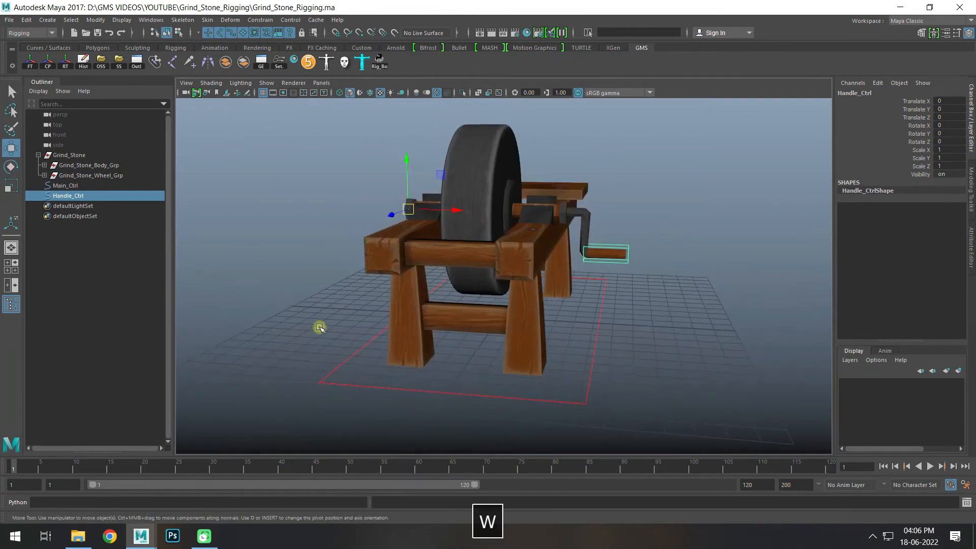
{"action": "key", "text": "space"}
{"action": "key", "text": "space"}
{"action": "key", "text": "d"}
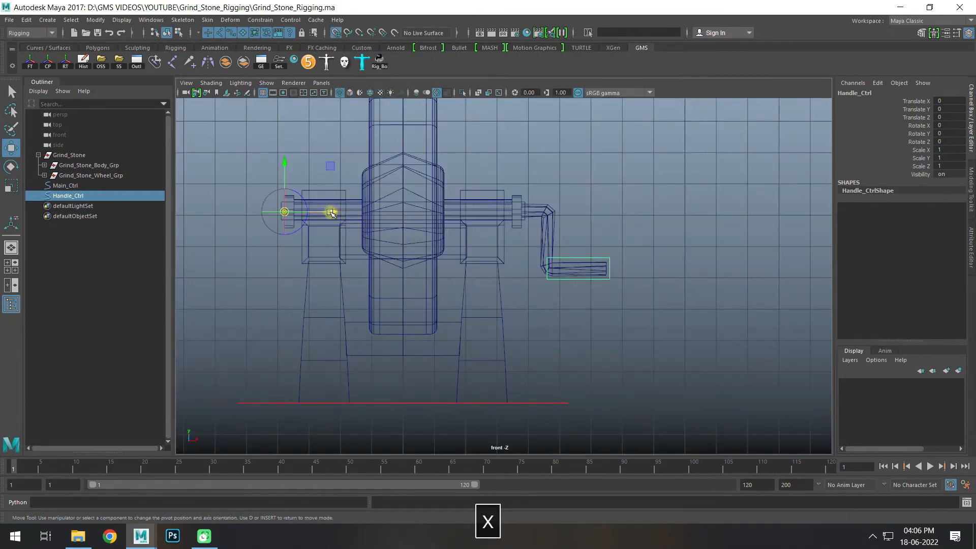
{"action": "left_click_drag", "start_coordinate": [330, 212], "coordinate": [417, 213]}
{"action": "key", "text": "space"}
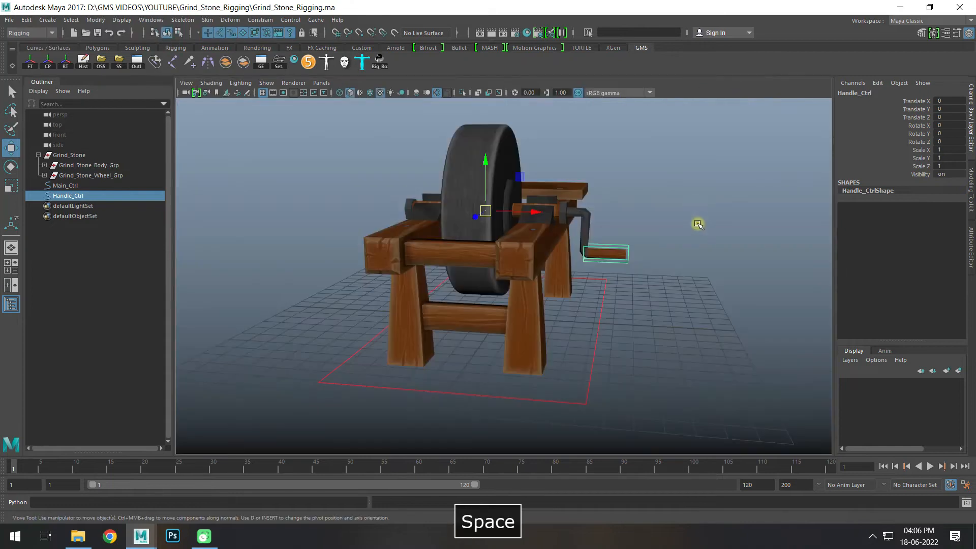
Test-rotate Handle_Ctrl around its relocated pivot and undo the rotation
{"action": "key", "text": "e"}
{"action": "left_click_drag", "start_coordinate": [478, 203], "coordinate": [706, 427], "text": "alt"}
{"action": "key", "text": "ctrl+z"}
{"action": "left_click_drag", "start_coordinate": [622, 333], "coordinate": [570, 279], "text": "alt"}
{"action": "key", "text": "w"}
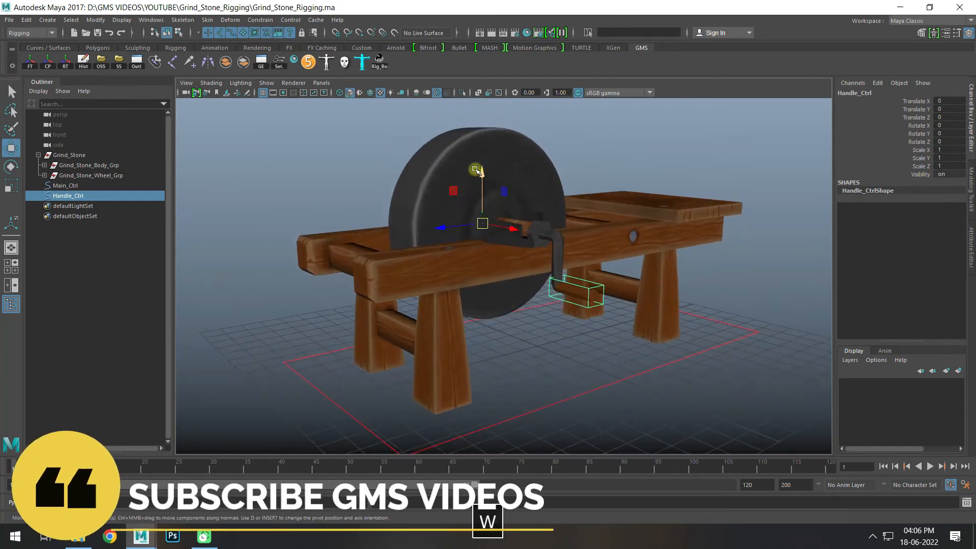
Parent-constrain Grind_Stone_Wheel_Grp to Handle_Ctrl, with Handle_Ctrl as the driver
{"action": "left_click", "coordinate": [601, 288]}
{"action": "left_click", "coordinate": [579, 286]}
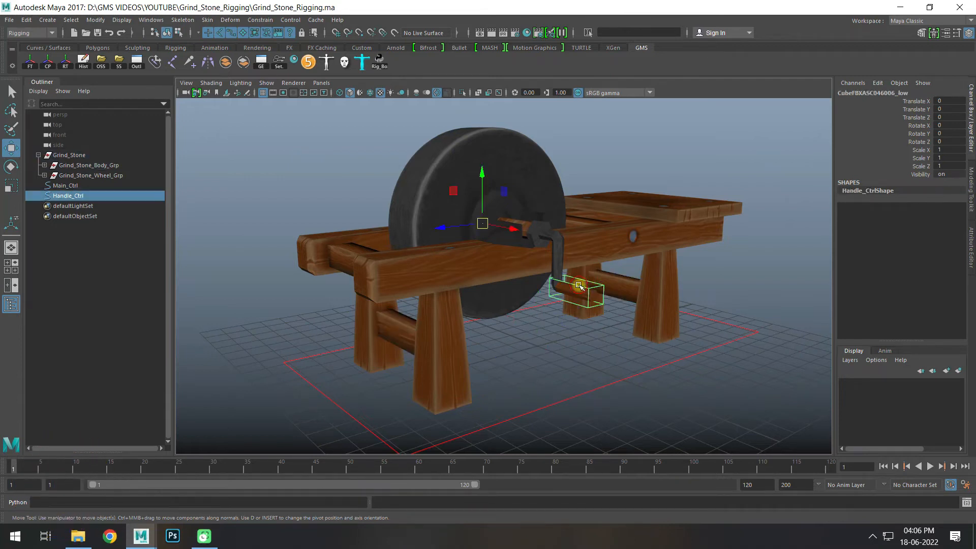
{"action": "left_click", "coordinate": [93, 176], "text": "ctrl"}
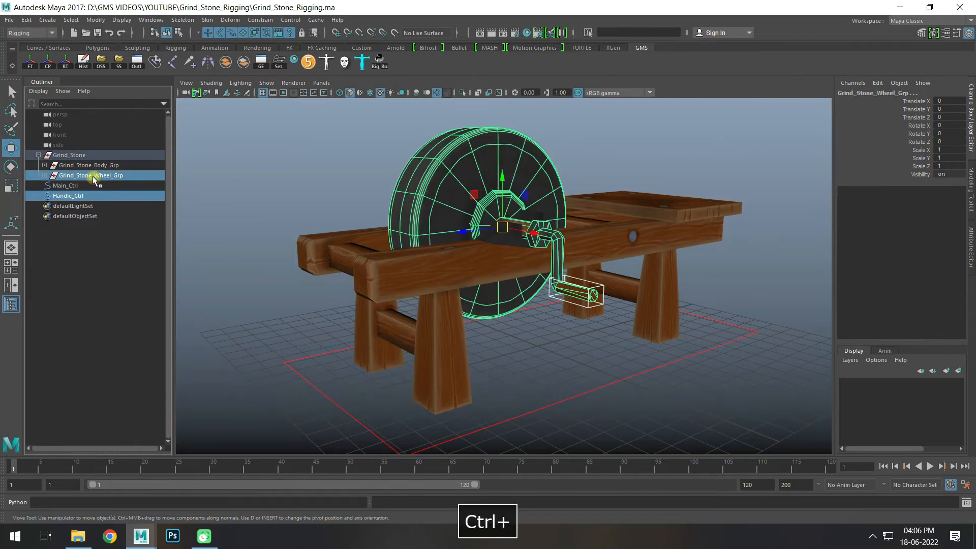
{"action": "left_click", "coordinate": [260, 19]}
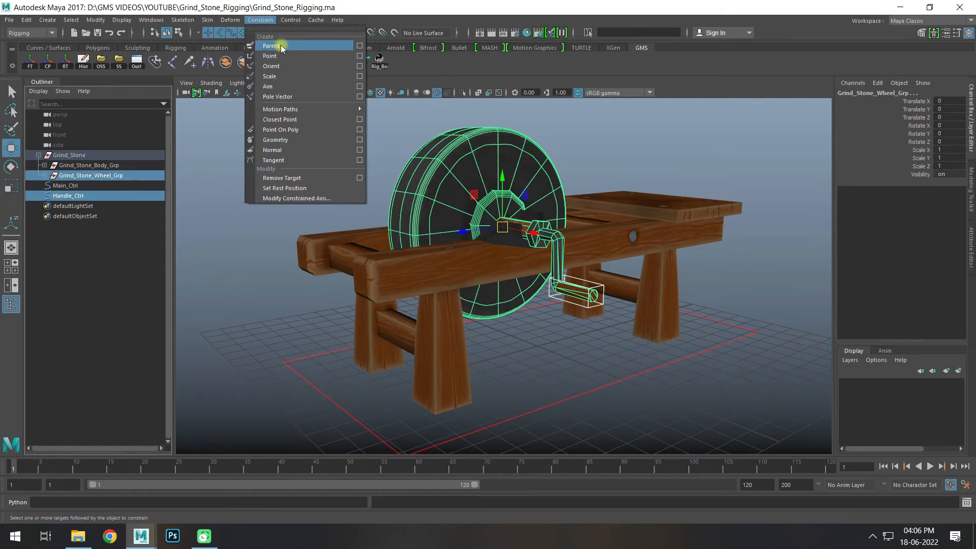
{"action": "left_click", "coordinate": [281, 46]}
{"action": "left_click", "coordinate": [608, 331]}
Test the wheel constraint by rotating Handle_Ctrl, and undo the rotation
{"action": "left_click", "coordinate": [600, 280]}
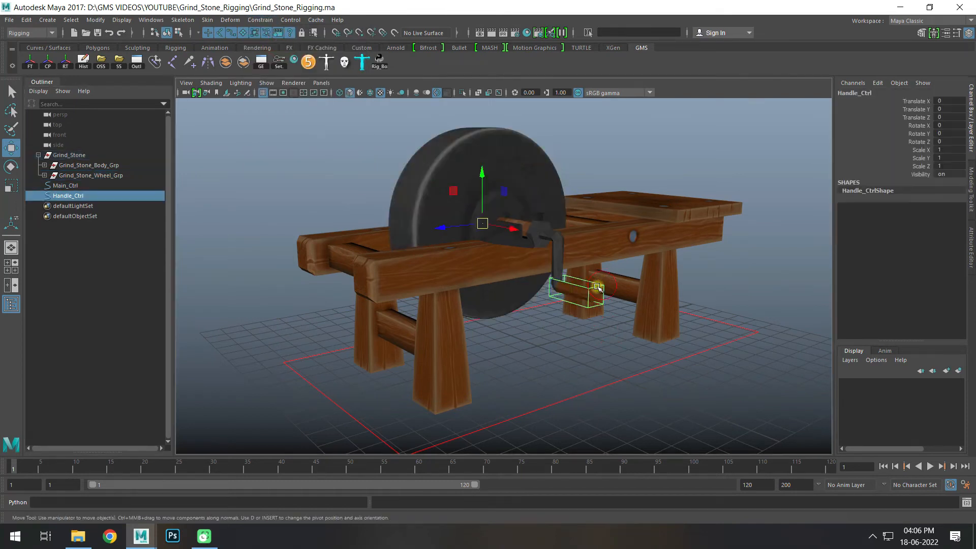
{"action": "key", "text": "e"}
{"action": "left_click_drag", "start_coordinate": [466, 182], "coordinate": [431, 378]}
{"action": "key", "text": "ctrl+z"}
Lock and hide all of Handle_Ctrl's channels except Rotate X
{"action": "left_click_drag", "start_coordinate": [917, 105], "coordinate": [921, 179]}
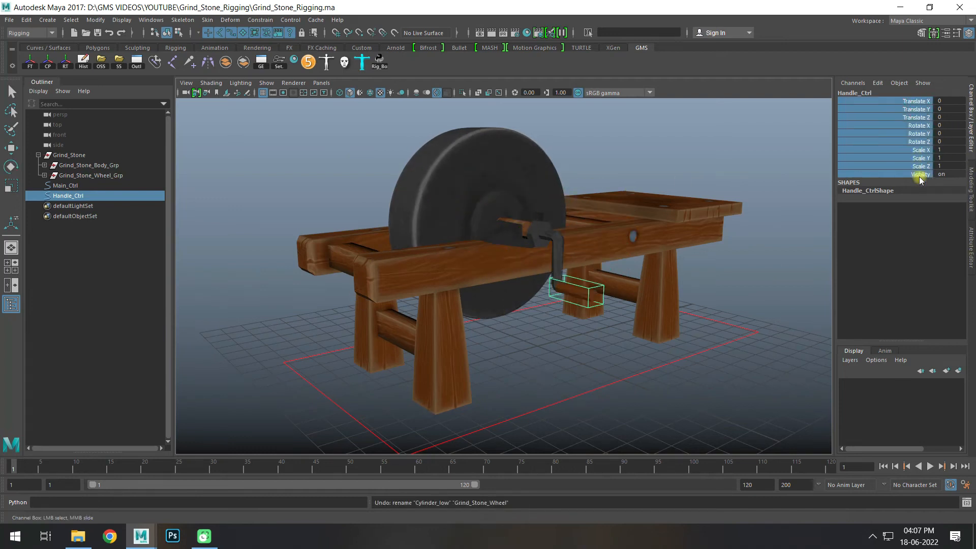
{"action": "left_click", "coordinate": [918, 126], "text": "ctrl"}
{"action": "right_click", "coordinate": [914, 152]}
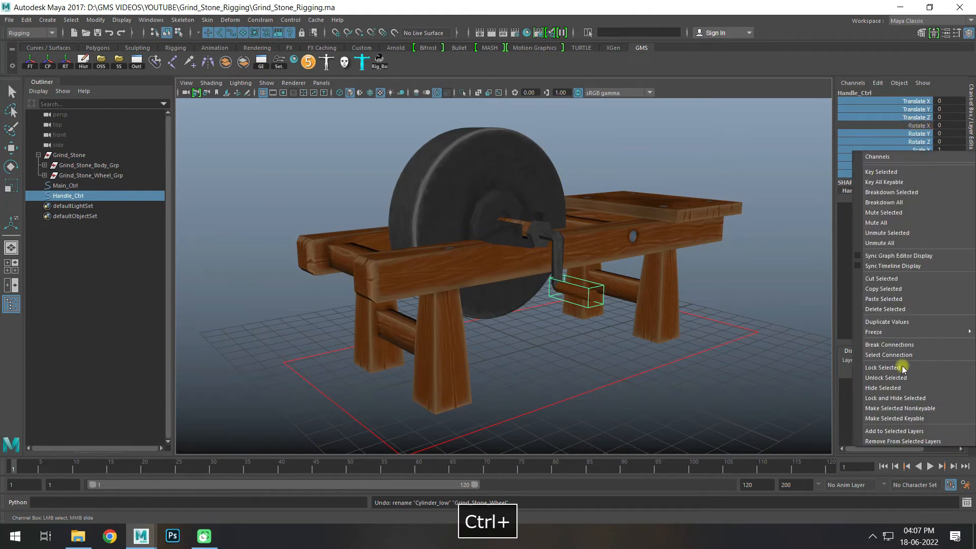
{"action": "left_click", "coordinate": [903, 399]}
{"action": "left_click", "coordinate": [531, 331]}
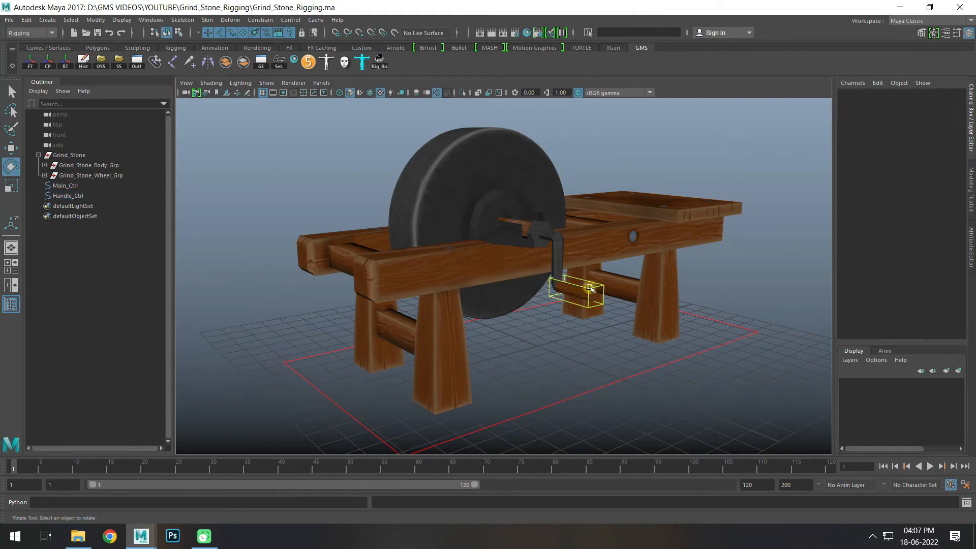
Test-rotate Handle_Ctrl with only its Rotate X channel available, and undo the rotation
{"action": "left_click", "coordinate": [587, 290]}
{"action": "key", "text": "e"}
{"action": "left_click_drag", "start_coordinate": [516, 236], "coordinate": [747, 272]}
{"action": "key", "text": "ctrl+z"}
{"action": "mouse_move", "coordinate": [535, 357]}
{"action": "left_mouse_down", "text": "alt"}
{"action": "mouse_move", "coordinate": [584, 386]}
{"action": "mouse_move", "coordinate": [538, 356]}
{"action": "left_mouse_up", "text": "alt"}
Group the Grind_Stone group and Handle_Ctrl together, leaving Main_Ctrl outside
{"action": "left_click", "coordinate": [562, 375]}
{"action": "key", "text": "w"}
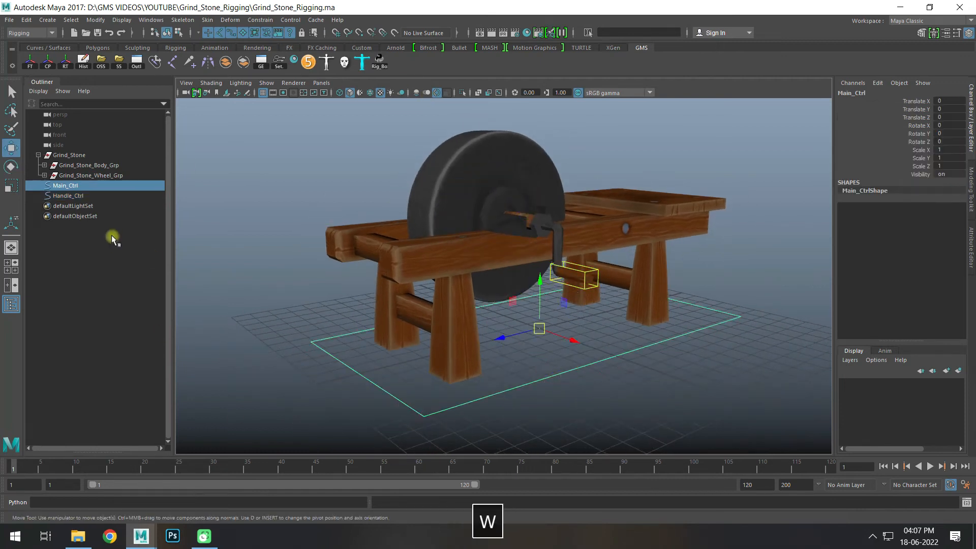
{"action": "left_click", "coordinate": [38, 154]}
{"action": "left_click", "coordinate": [80, 257]}
{"action": "left_click", "coordinate": [60, 155]}
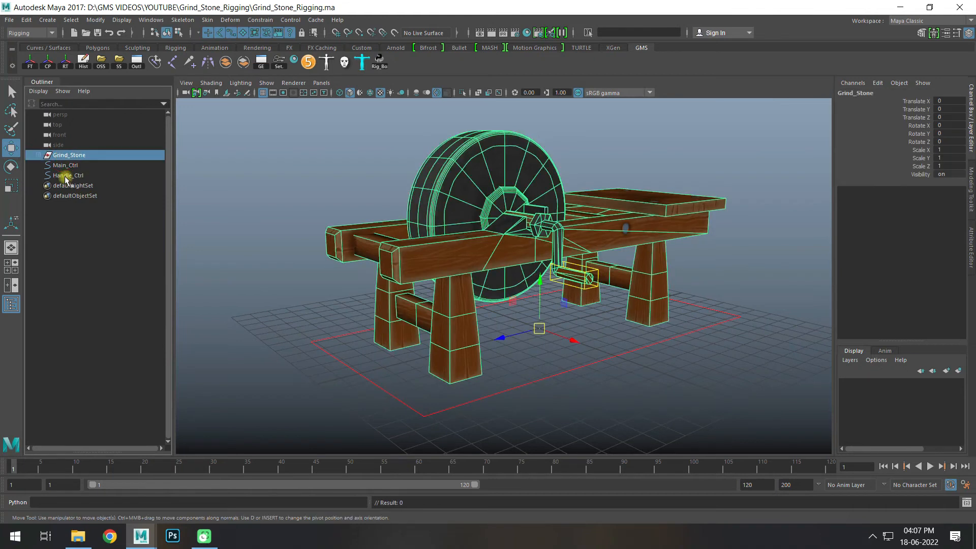
{"action": "left_click", "coordinate": [65, 175], "text": "shift"}
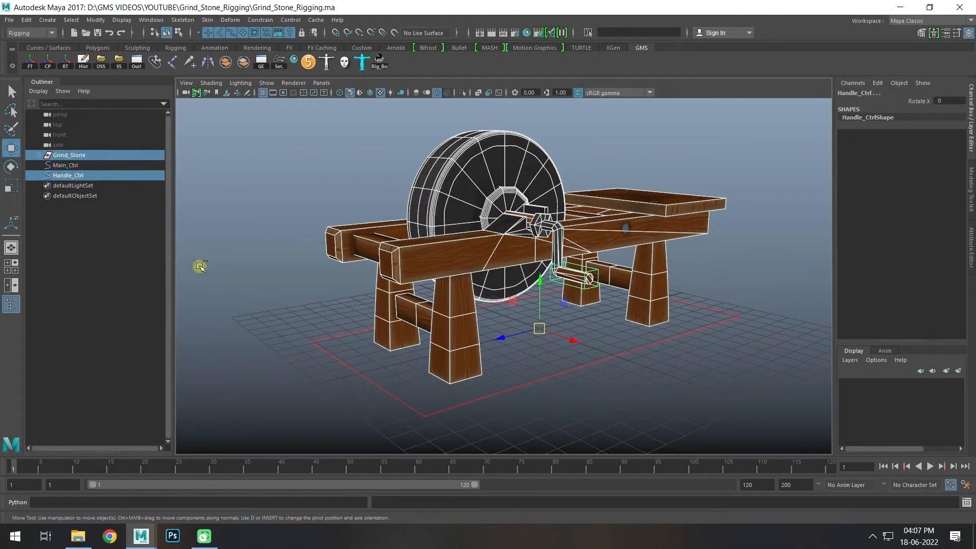
{"action": "key", "text": "ctrl+g"}
{"action": "left_click", "coordinate": [36, 167]}
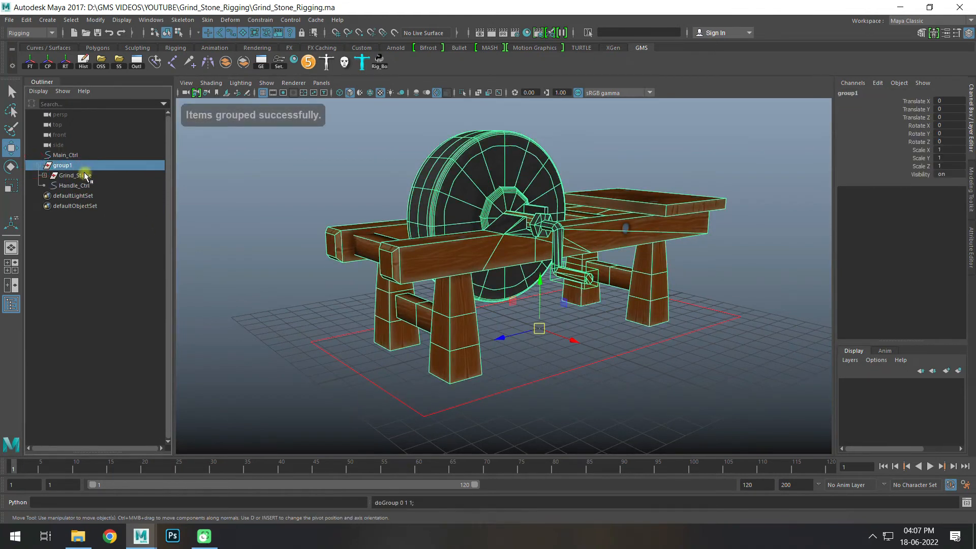
Rename the new group containing Grind_Stone and Handle_Ctrl as Grind_Stone_Rig_Grp, and collapse its hierarchy
{"action": "double_click", "coordinate": [67, 175]}
{"action": "key", "text": "ctrl+c"}
{"action": "left_click", "coordinate": [59, 167]}
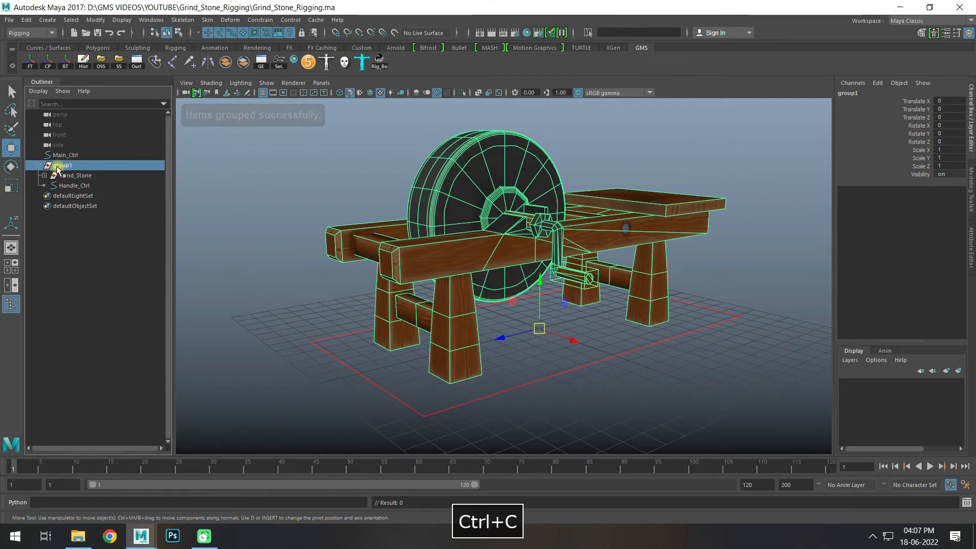
{"action": "double_click", "coordinate": [67, 166]}
{"action": "key", "text": "ctrl+v"}
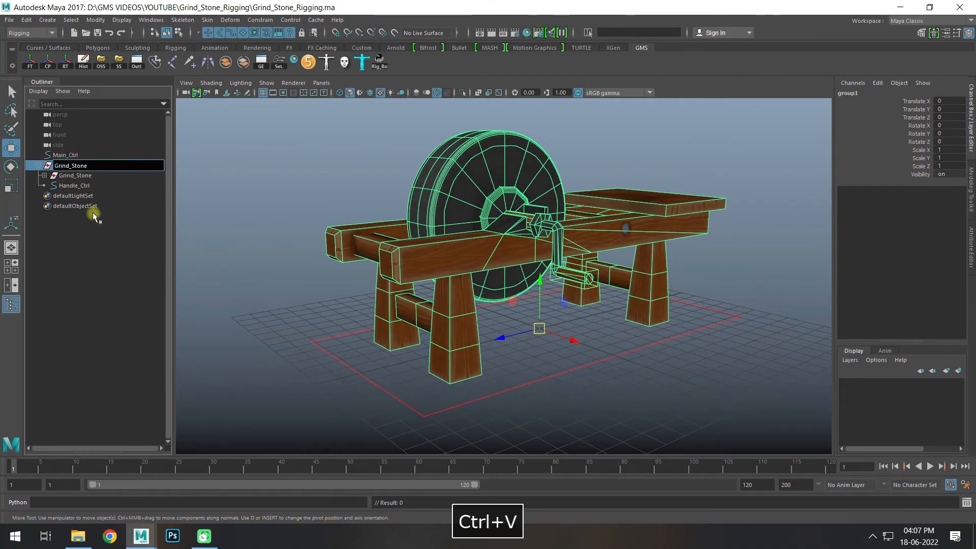
{"action": "type", "text": "_G"}
{"action": "key", "text": "BackSpace"}
{"action": "type", "text": "R"}
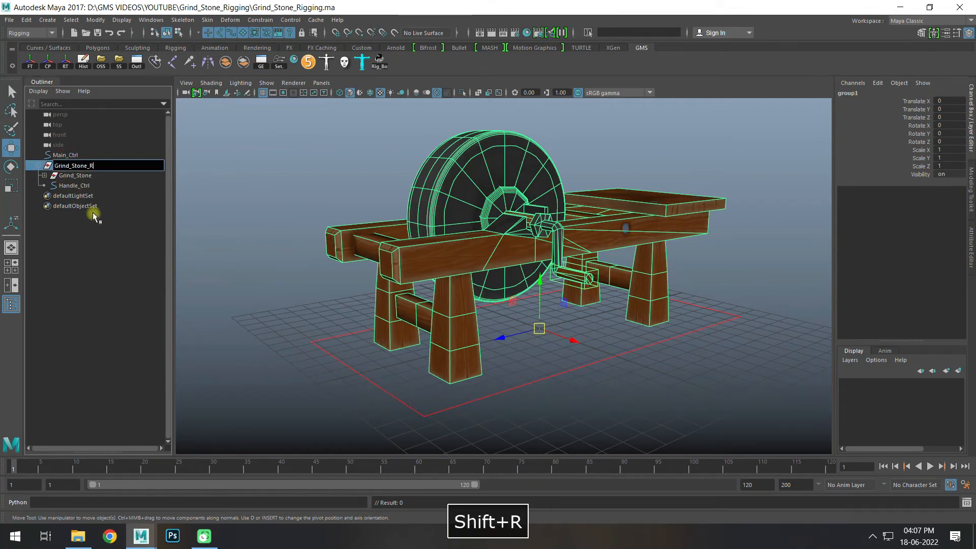
{"action": "type", "text": "ig_Grp"}
{"action": "key", "text": "Return"}
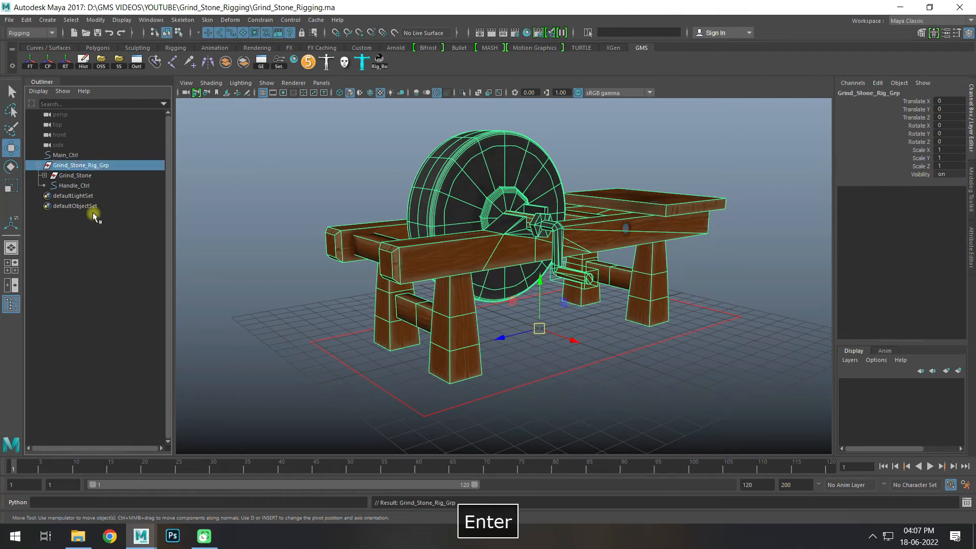
{"action": "left_click", "coordinate": [39, 165]}
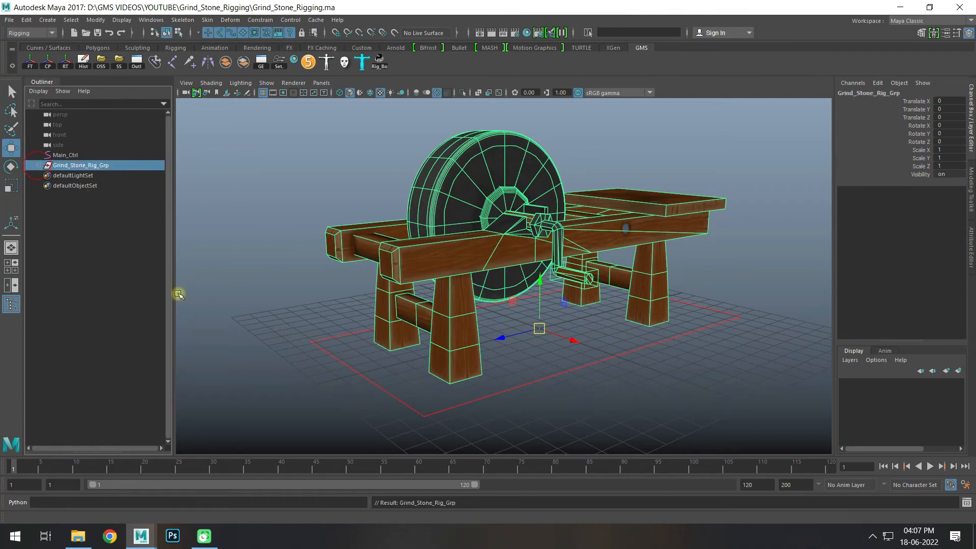
Apply parent and scale constraints to Grind_Stone_Rig_Grp with Main_Ctrl as the driver
{"action": "left_click", "coordinate": [350, 365]}
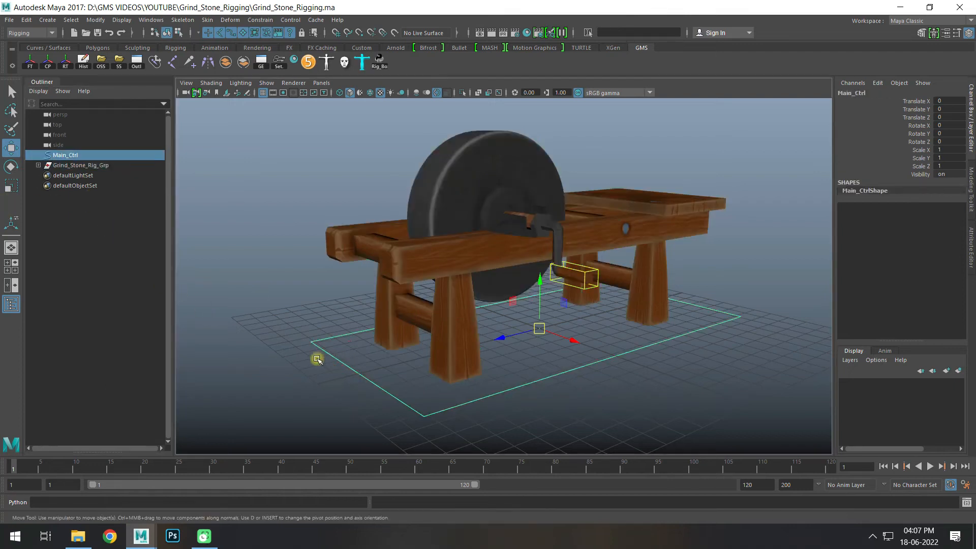
{"action": "left_click", "coordinate": [68, 166], "text": "ctrl"}
{"action": "left_click", "coordinate": [260, 20]}
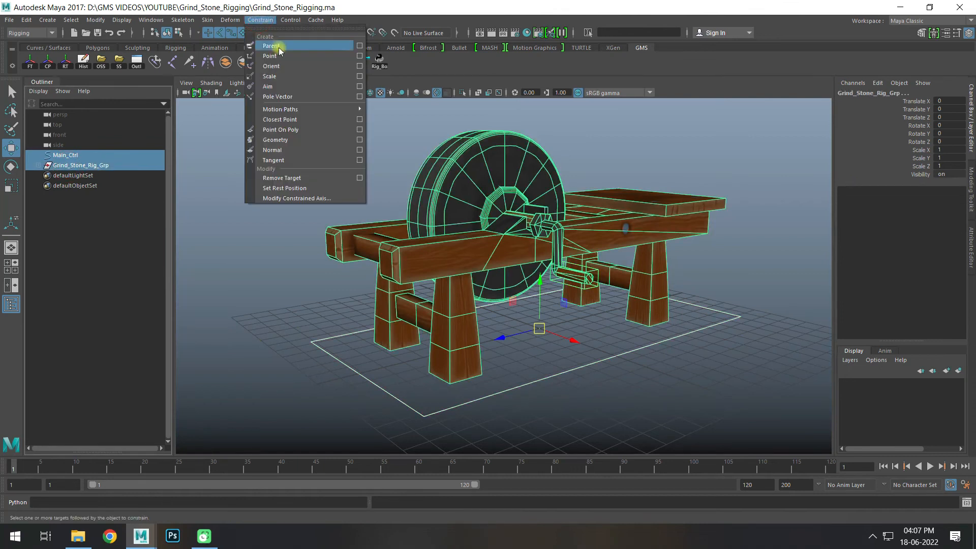
{"action": "left_click", "coordinate": [271, 46]}
{"action": "left_click", "coordinate": [260, 20]}
{"action": "left_click", "coordinate": [284, 76]}
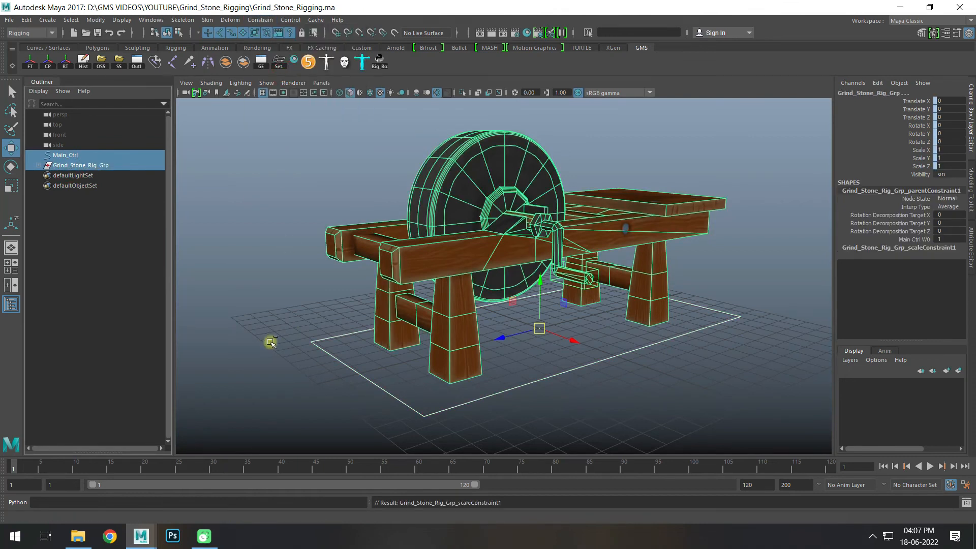
{"action": "left_click", "coordinate": [90, 231]}
Test the main constraint by moving Main_Ctrl along X, and undo the move
{"action": "left_click", "coordinate": [338, 357]}
{"action": "key", "text": "w"}
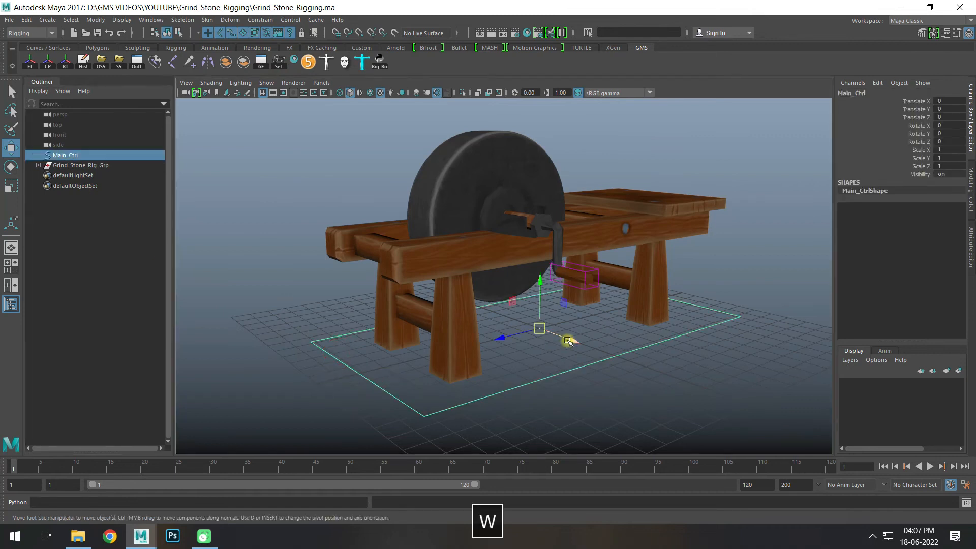
{"action": "left_click_drag", "start_coordinate": [570, 342], "coordinate": [576, 335]}
{"action": "key", "text": "ctrl+z"}
Group Main_Ctrl and Grind_Stone_Rig_Grp together and name the group Grind_Stone_Rigging
{"action": "left_click", "coordinate": [68, 165], "text": "ctrl"}
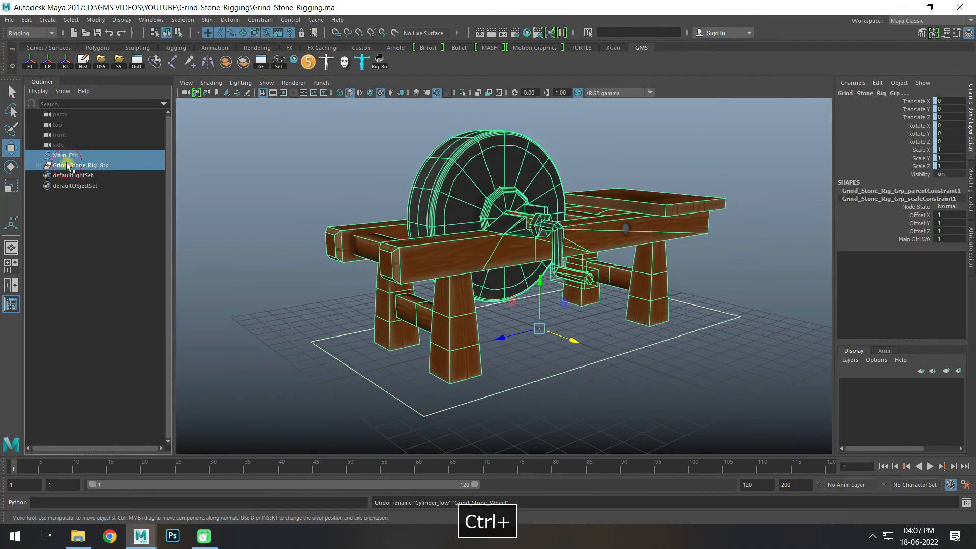
{"action": "key", "text": "ctrl+g"}
{"action": "double_click", "coordinate": [63, 155]}
{"action": "type", "text": "Grind_Stone"}
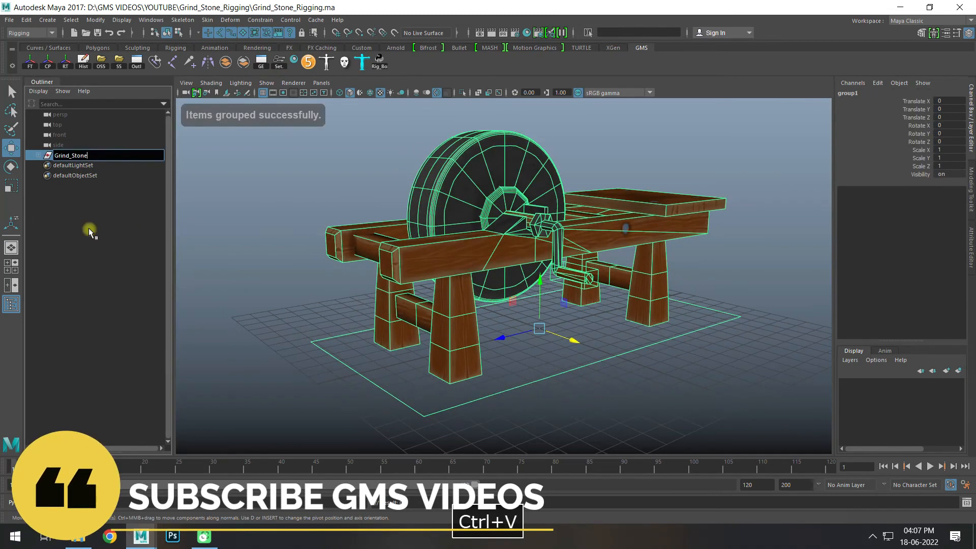
{"action": "type", "text": "_Rigging"}
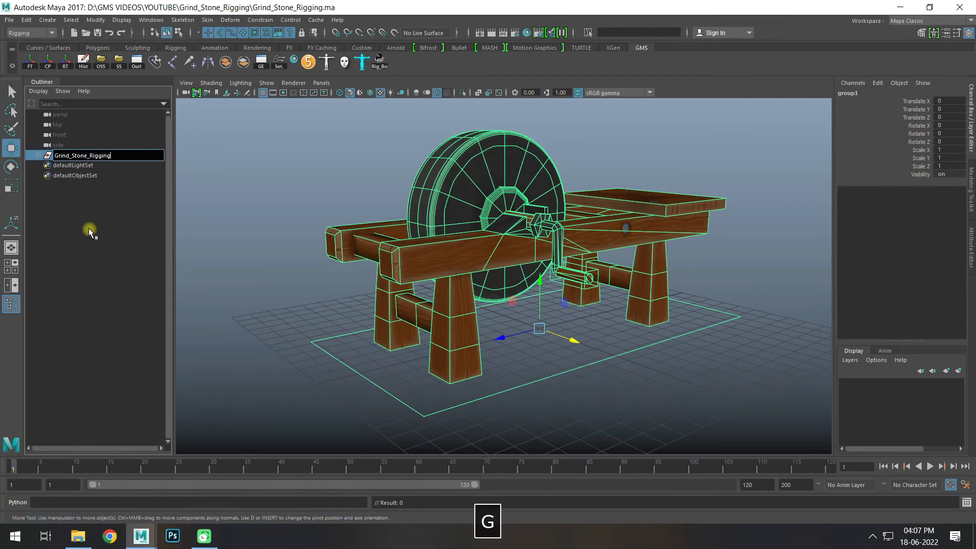
{"action": "key", "text": "Return"}
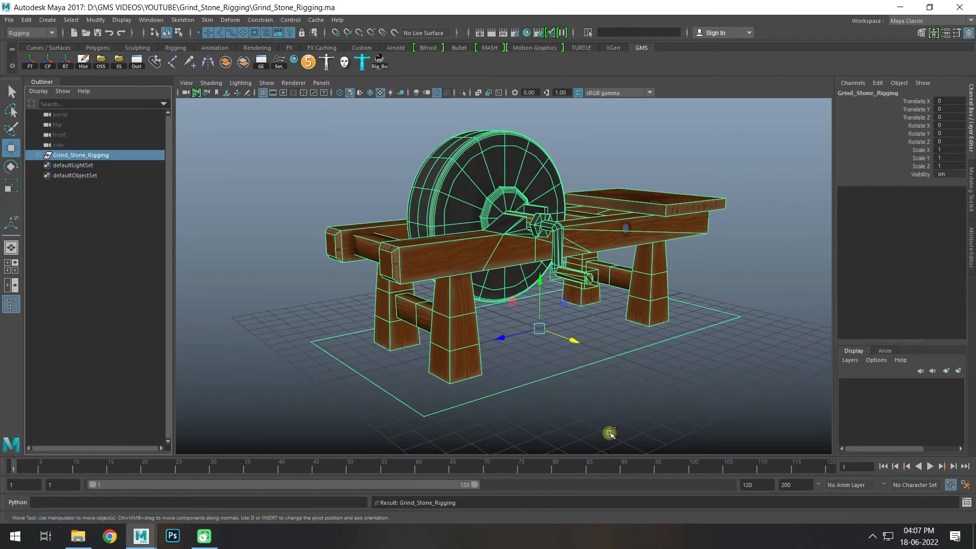
Test moving and rotating the finished rig with Main_Ctrl, and undo the transformations
{"action": "left_click_drag", "start_coordinate": [606, 426], "coordinate": [581, 390], "text": "alt"}
{"action": "left_click", "coordinate": [615, 390]}
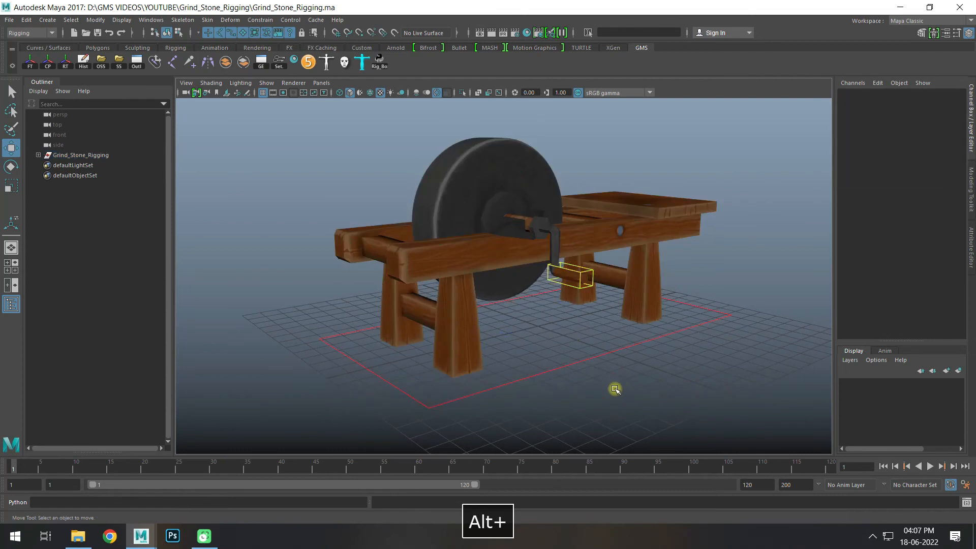
{"action": "left_click_drag", "start_coordinate": [543, 354], "coordinate": [576, 385]}
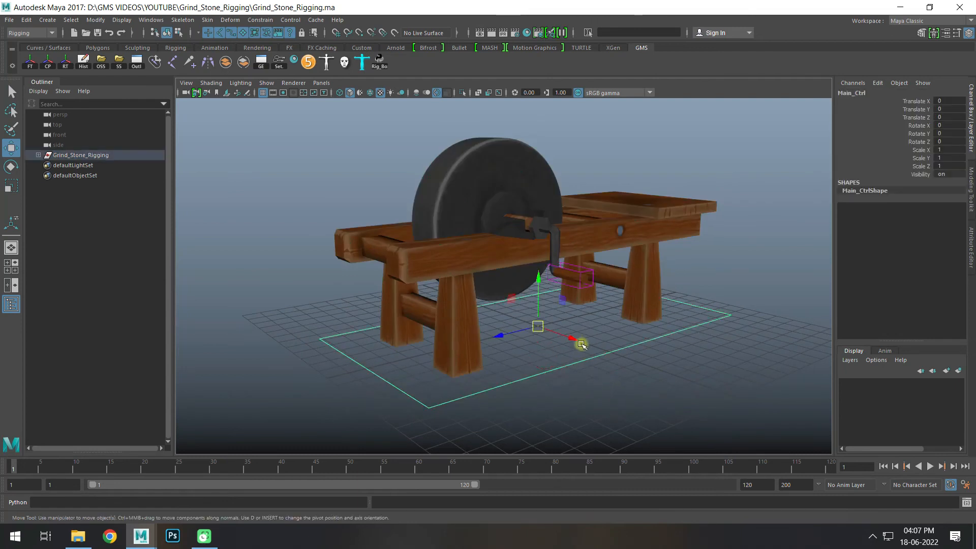
{"action": "left_click_drag", "start_coordinate": [577, 342], "coordinate": [584, 286]}
{"action": "key", "text": "ctrl+z"}
{"action": "key", "text": "e"}
{"action": "key", "text": "ctrl+z"}
Test spinning the wheel by rotating Handle_Ctrl about X, and undo the rotation
{"action": "key", "text": "q"}
{"action": "left_click", "coordinate": [588, 272]}
{"action": "key", "text": "e"}
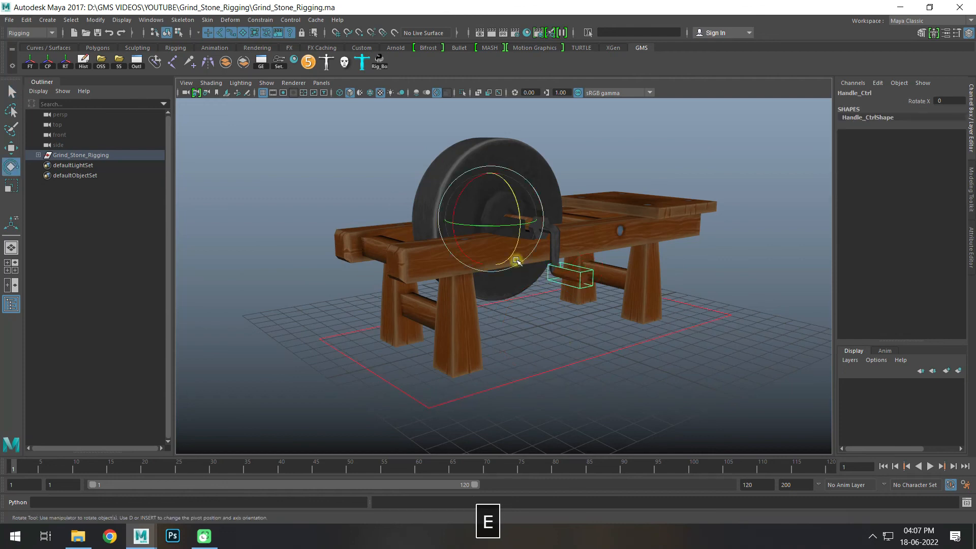
{"action": "left_click_drag", "start_coordinate": [465, 193], "coordinate": [522, 135]}
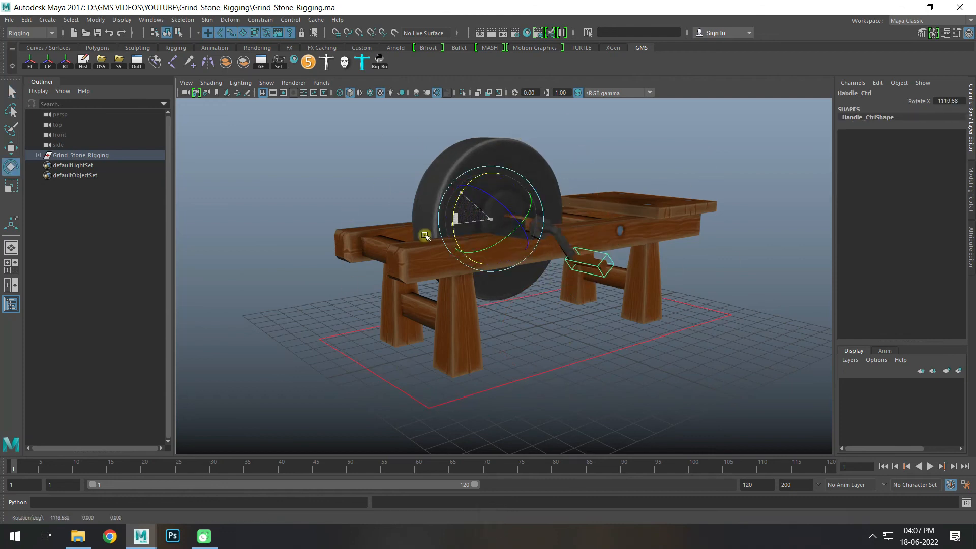
{"action": "key", "text": "ctrl+z"}
Test-scale the whole rig uniformly to about 0.607 with Main_Ctrl, and undo the scaling
{"action": "left_click", "coordinate": [553, 364]}
{"action": "key", "text": "r"}
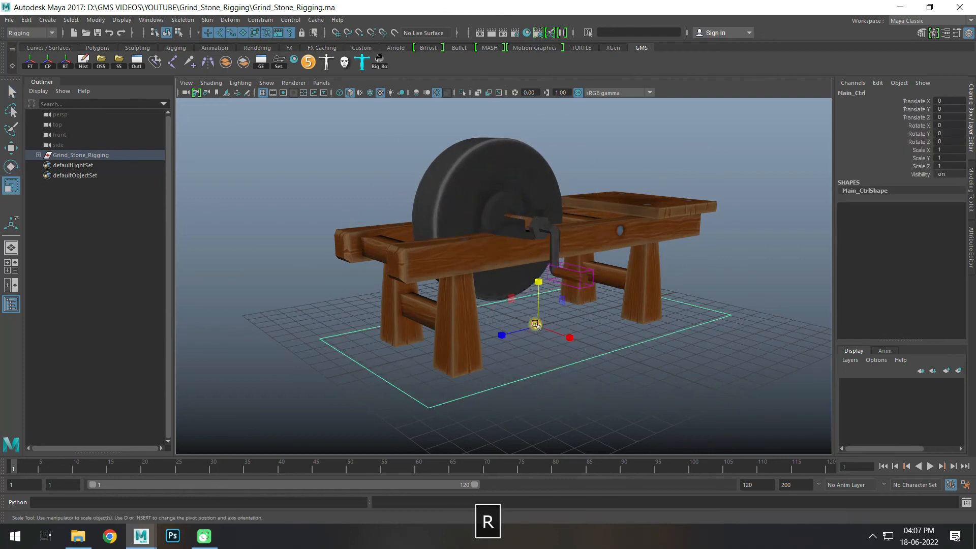
{"action": "left_click_drag", "start_coordinate": [537, 326], "coordinate": [453, 322]}
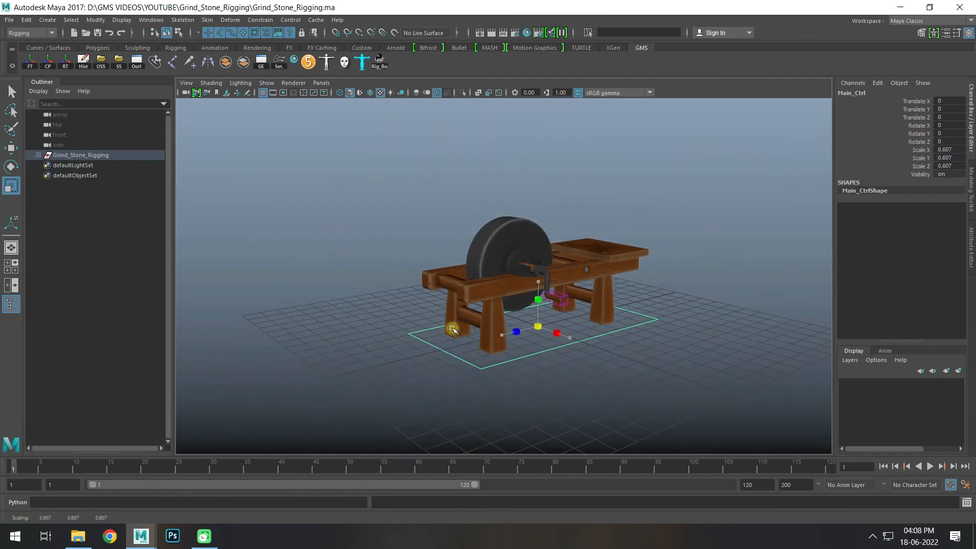
{"action": "key", "text": "ctrl+z"}
{"action": "key", "text": "ctrl+z"}
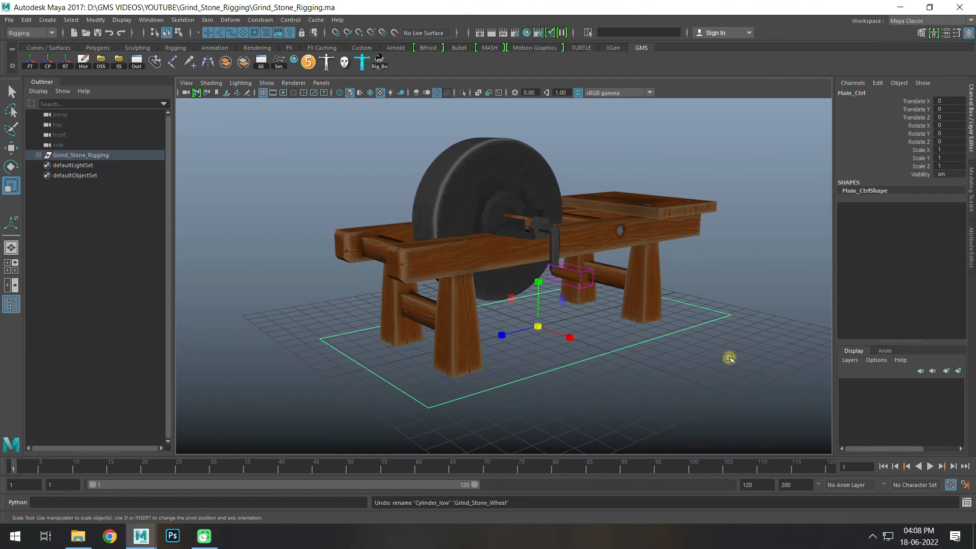